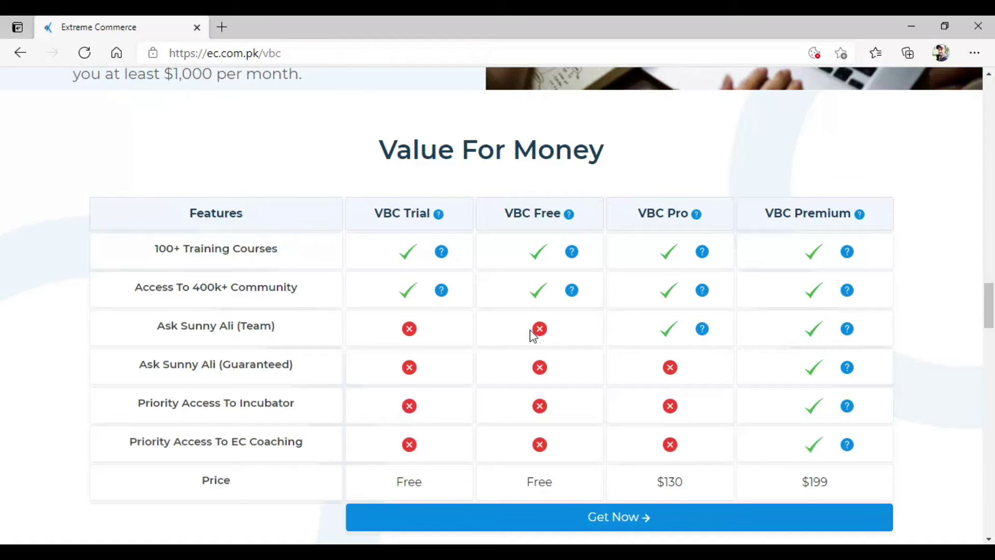
# Apply for the Video Boot Camp courses and open the new-account registration form
pyautogui.scroll(10, 530, 331)
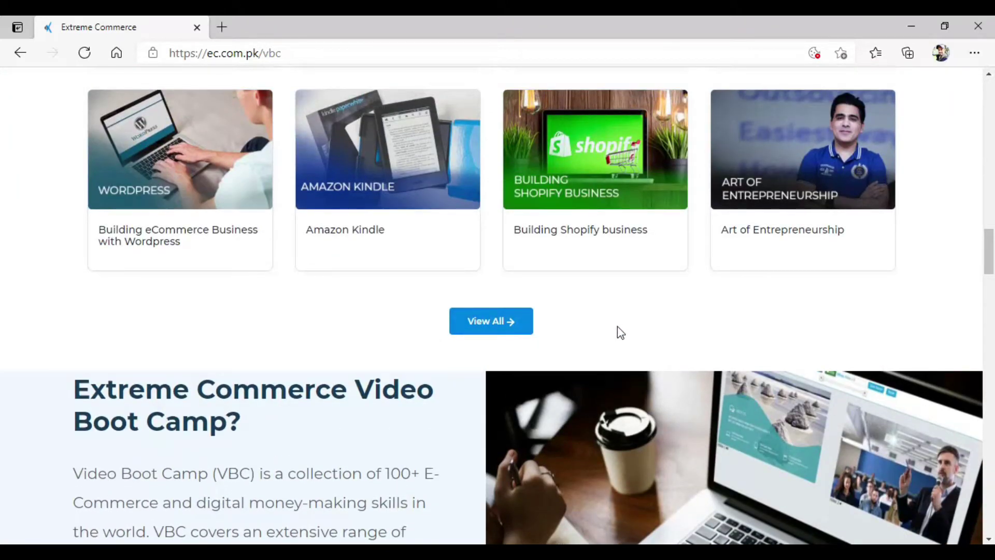
pyautogui.scroll(10, 617, 326)
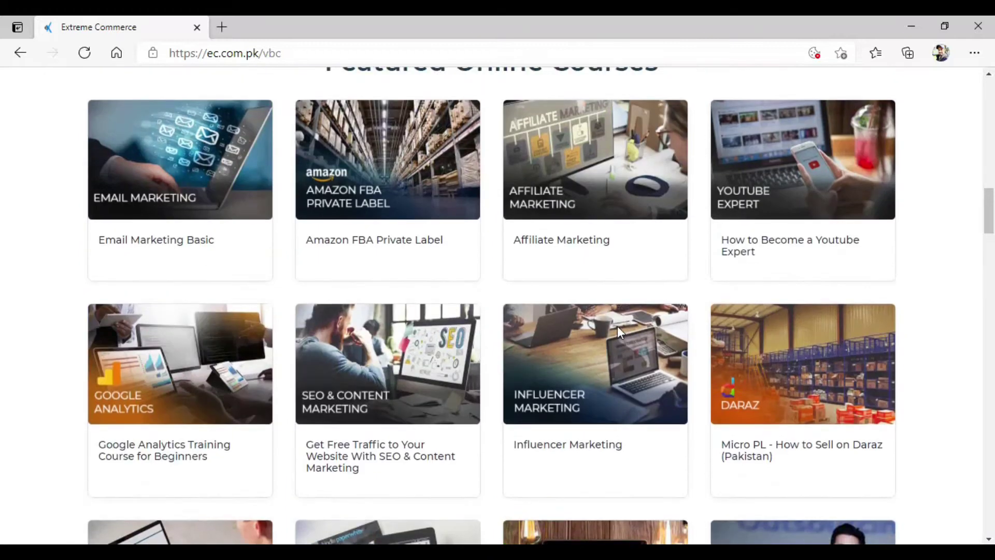
pyautogui.scroll(7, 617, 328)
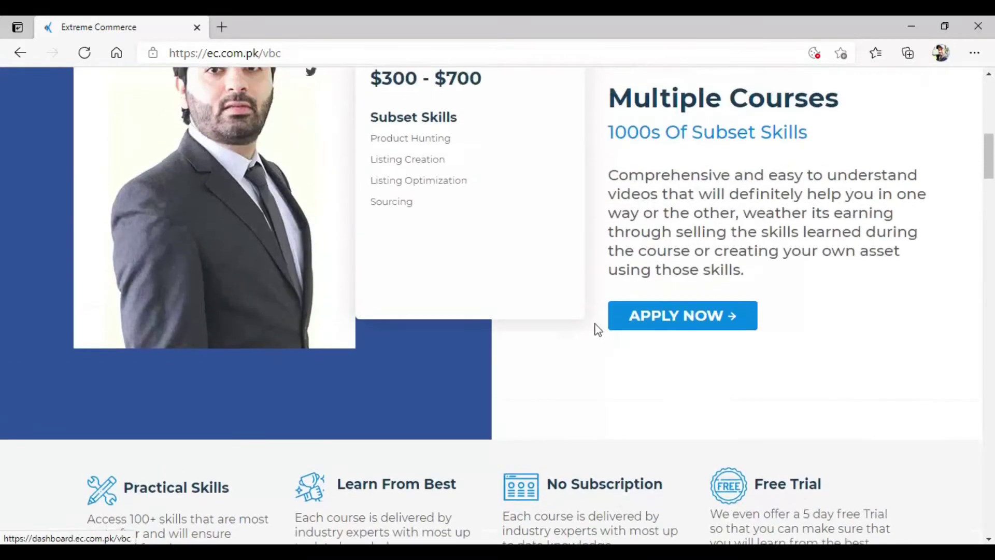
pyautogui.click(687, 317)
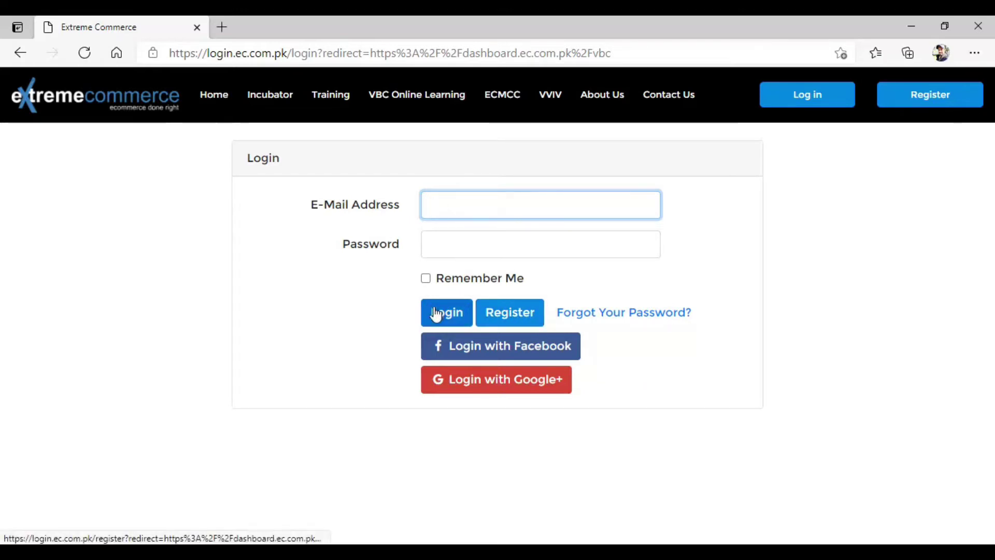
pyautogui.click(533, 316)
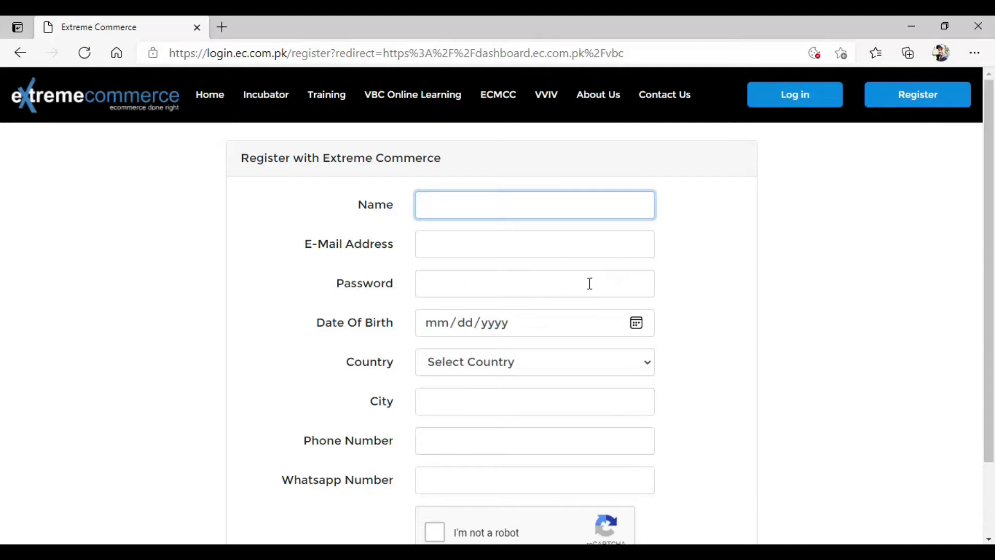
# Examine the registration form's required fields and its country selection
pyautogui.scroll(-1, 553, 311)
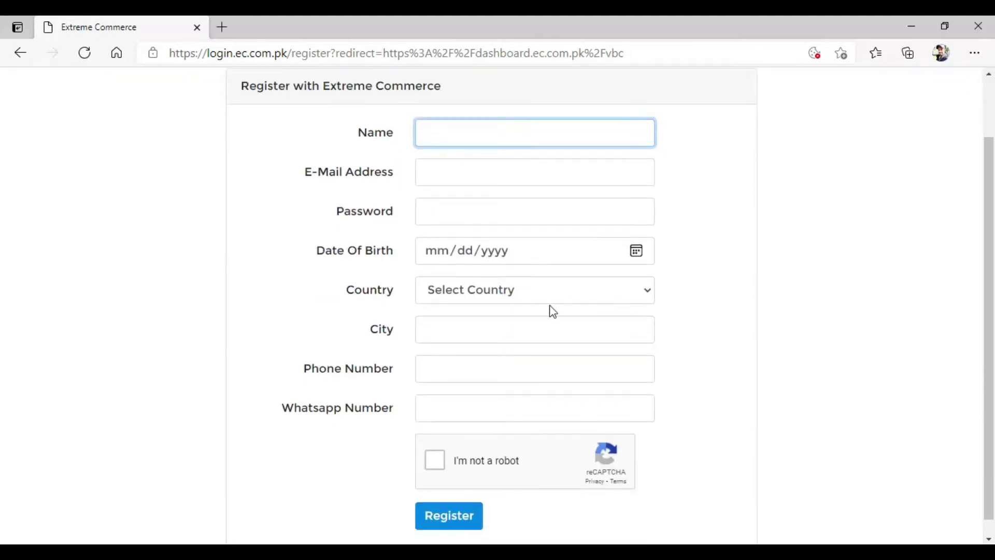
pyautogui.click(647, 291)
pyautogui.click(646, 291)
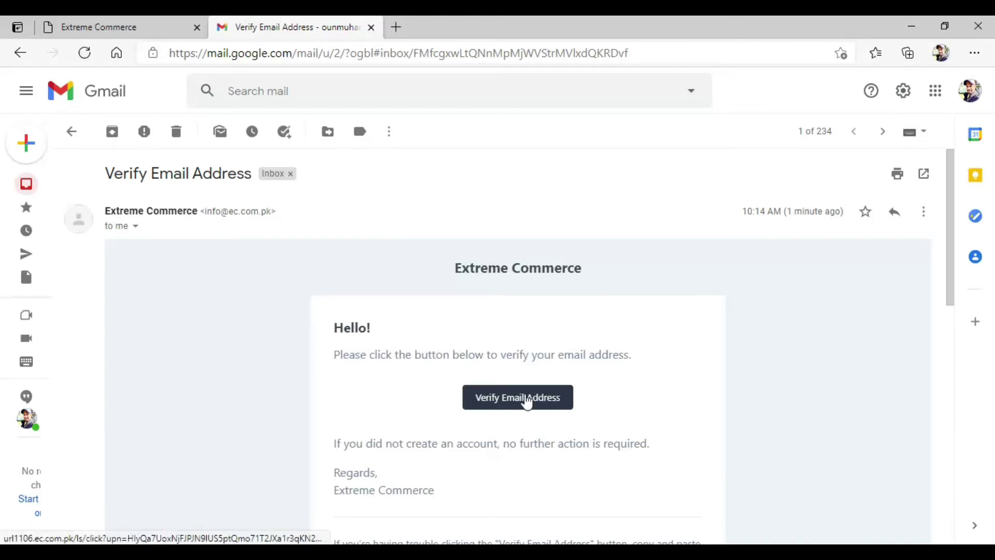
# Verify the e-mail address from the Extreme Commerce message in Gmail and open the account's VBC enrollment form
pyautogui.click(527, 400)
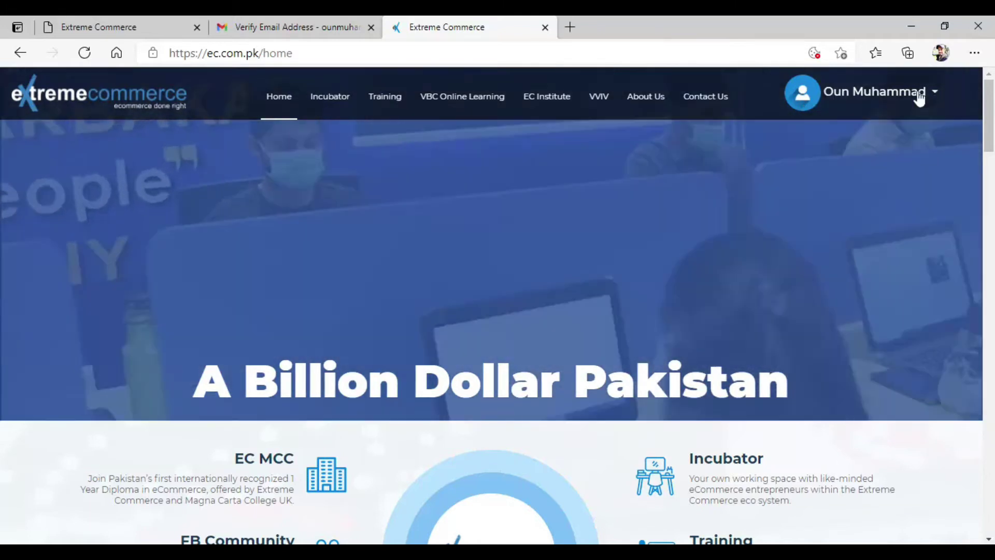
pyautogui.click(926, 96)
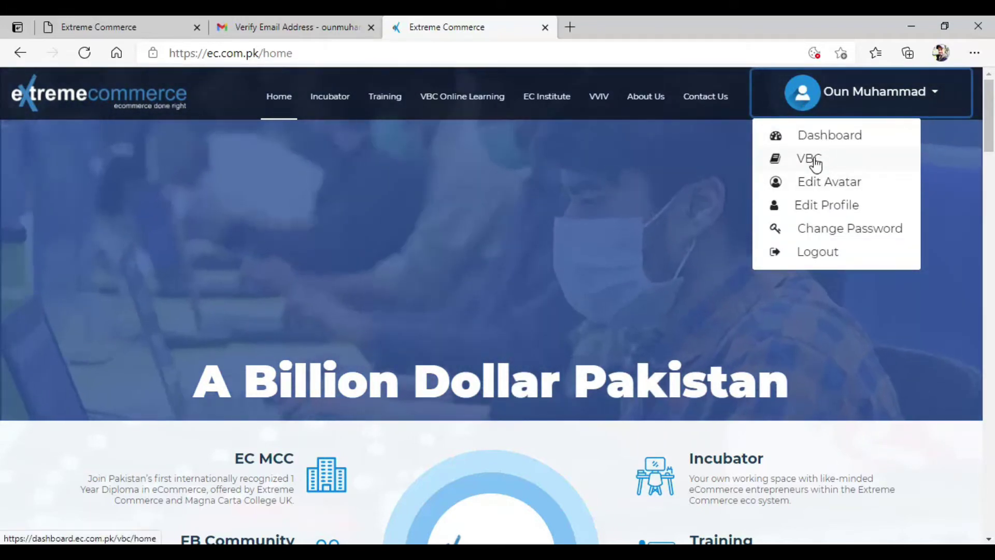
pyautogui.click(810, 159)
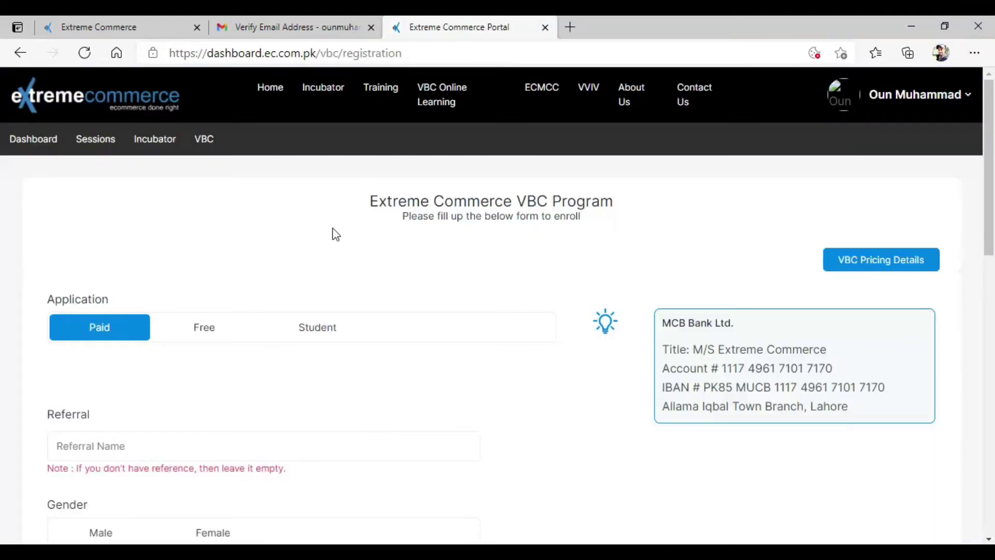
# Try the Free and Student application types, and return the application to Paid
pyautogui.scroll(-1, 333, 231)
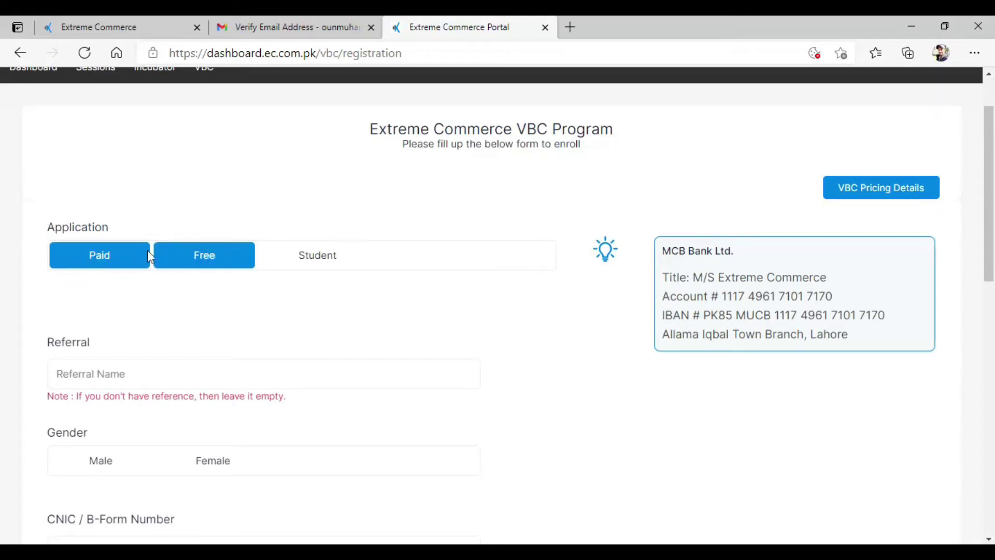
pyautogui.click(214, 259)
pyautogui.click(318, 262)
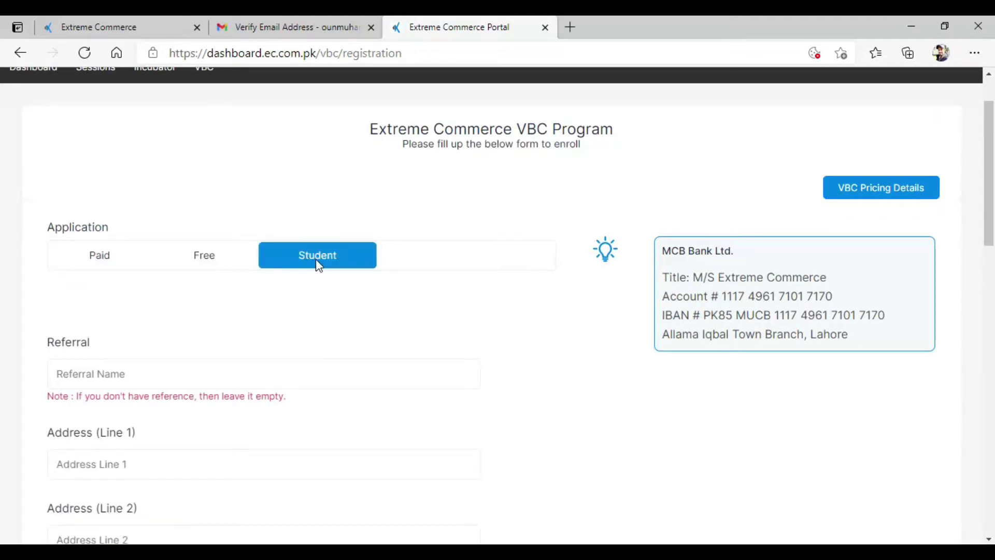
pyautogui.scroll(-1, 320, 261)
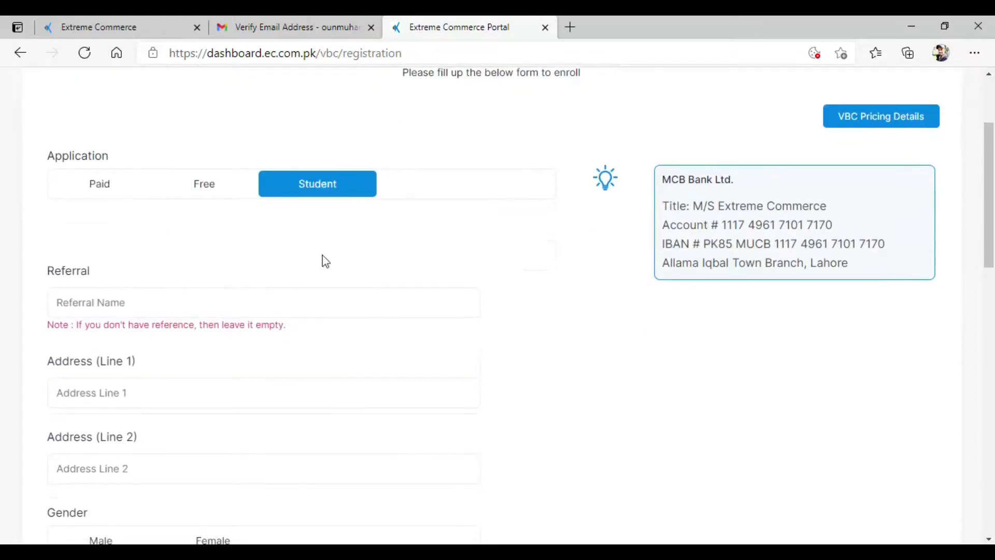
pyautogui.click(104, 185)
# Set the paid application's Vbc Type to VBC Premium and compare the plans in the Value For Money table
pyautogui.scroll(-2, 254, 249)
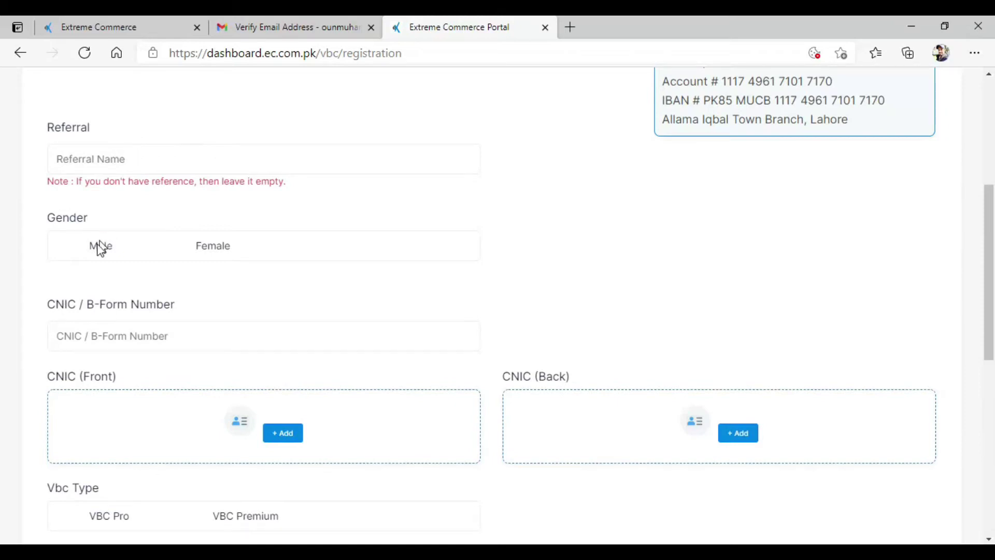
pyautogui.scroll(-1, 144, 276)
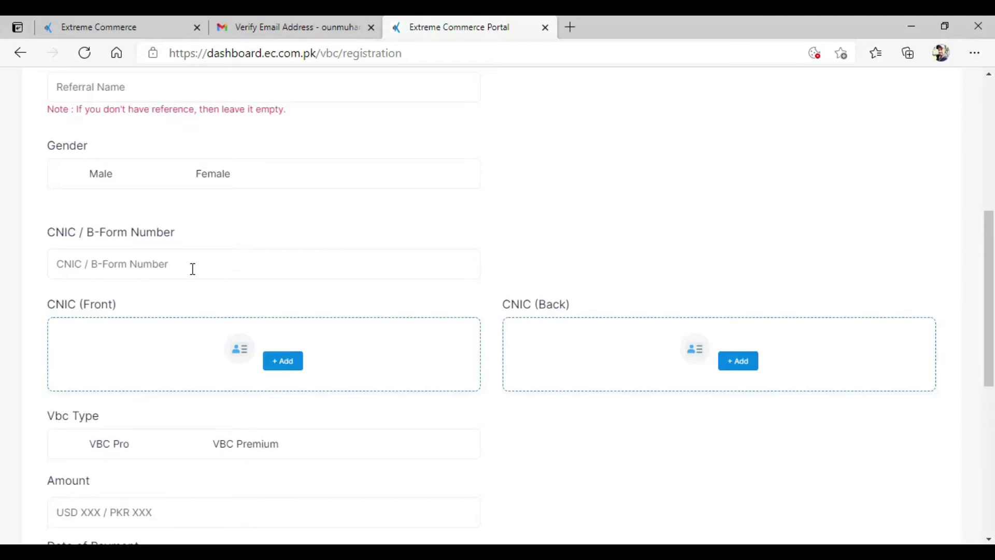
pyautogui.scroll(-1, 192, 269)
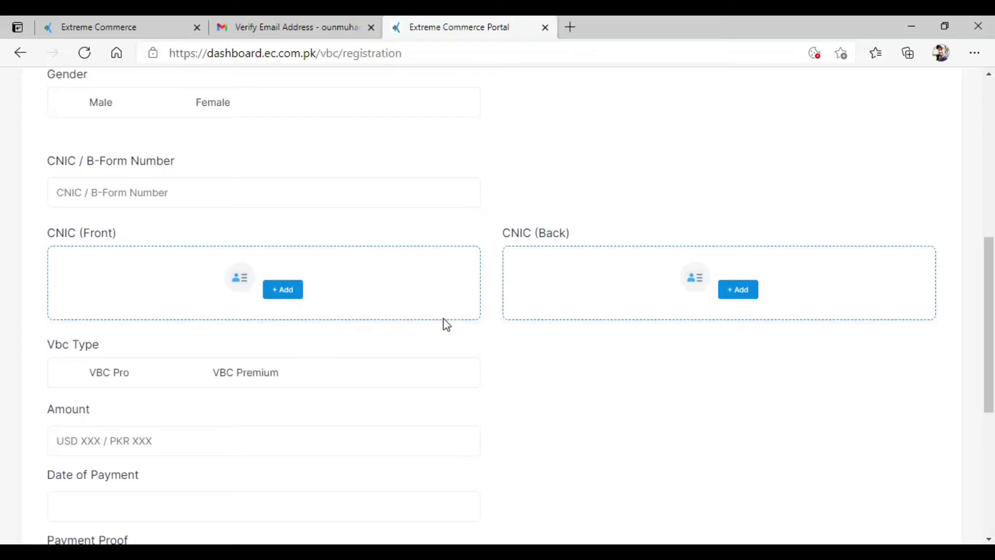
pyautogui.scroll(-1, 444, 319)
pyautogui.scroll(1, 443, 322)
pyautogui.scroll(-1, 444, 323)
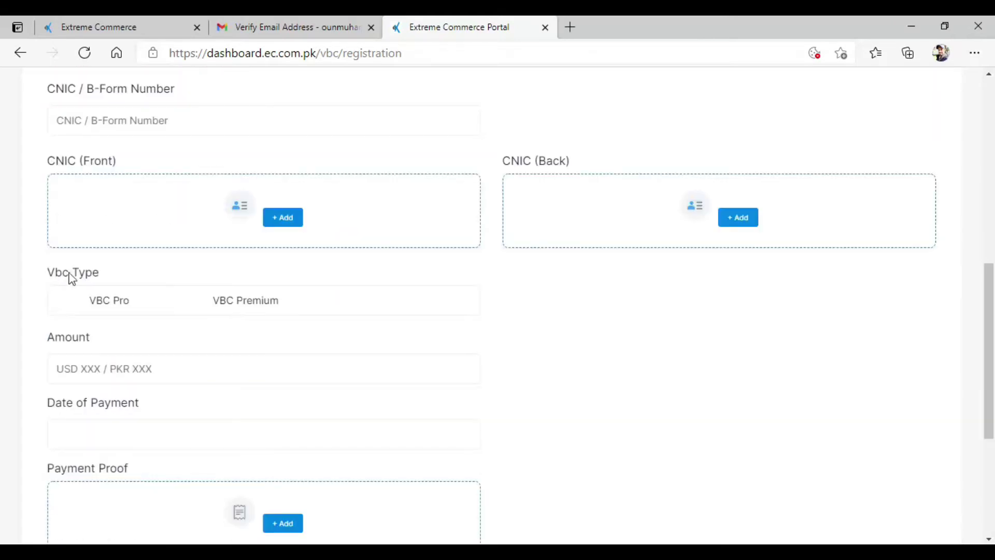
pyautogui.click(107, 304)
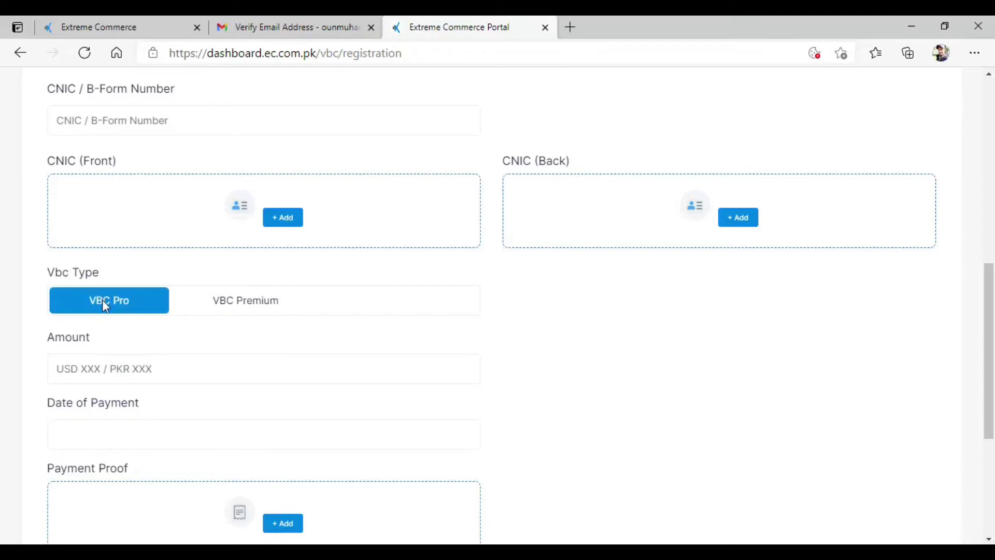
pyautogui.click(224, 310)
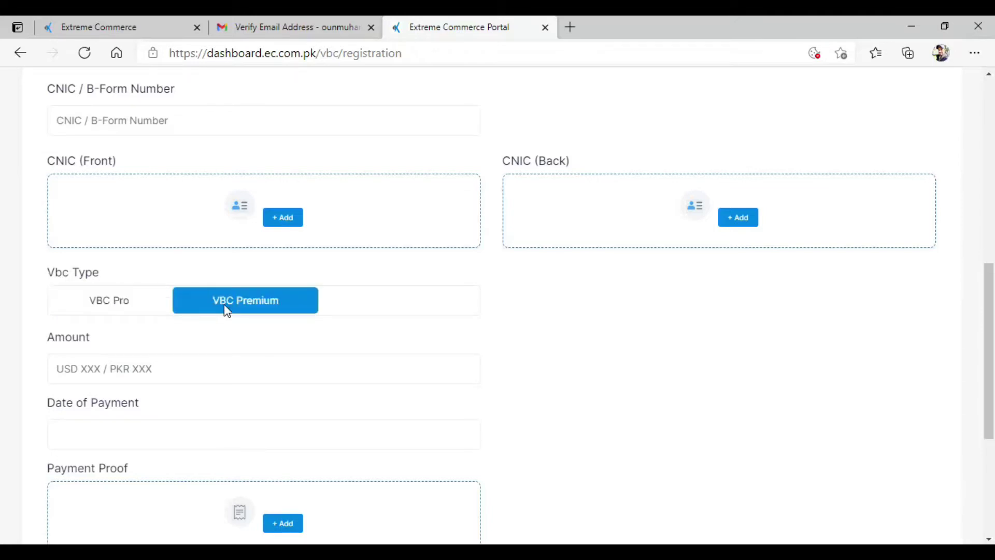
pyautogui.click(116, 16)
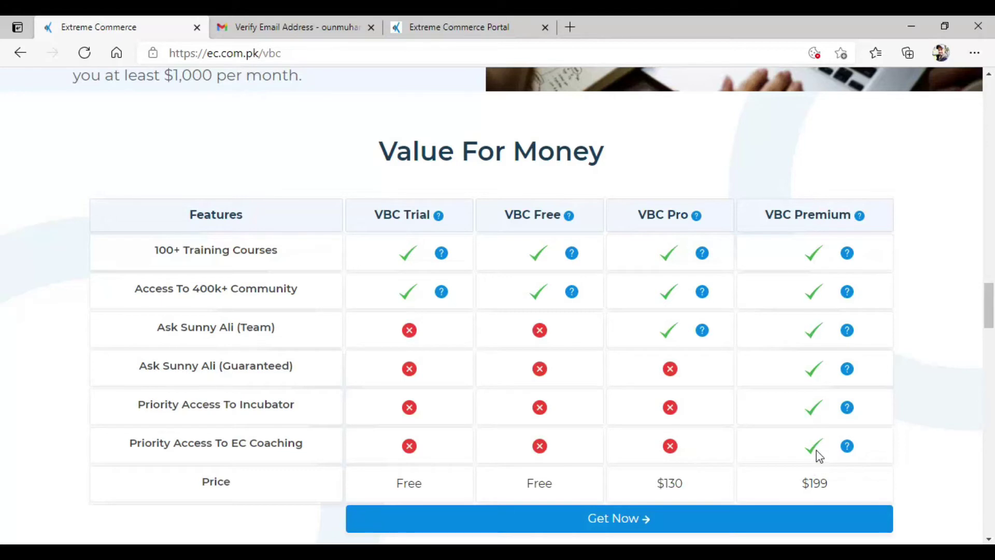
pyautogui.click(460, 25)
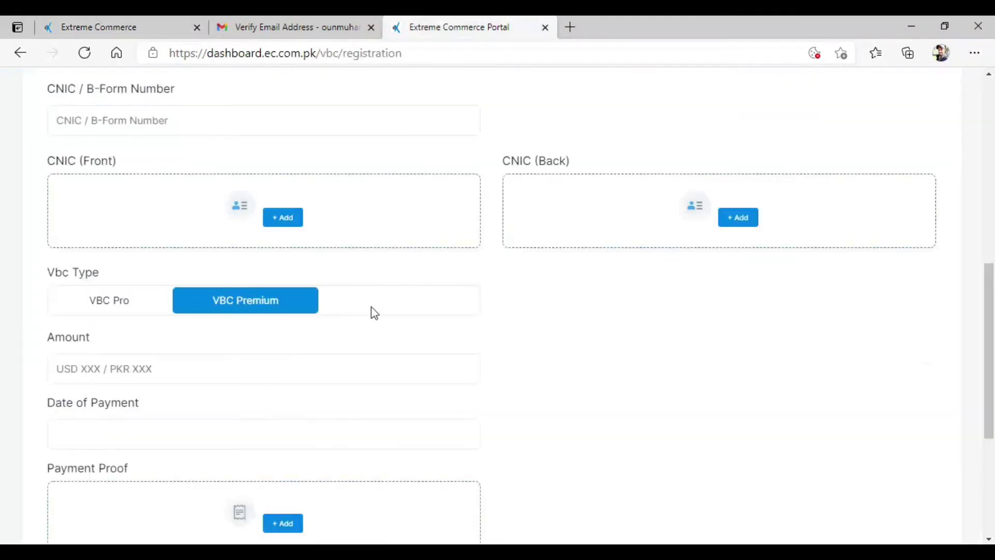
pyautogui.scroll(-1, 394, 303)
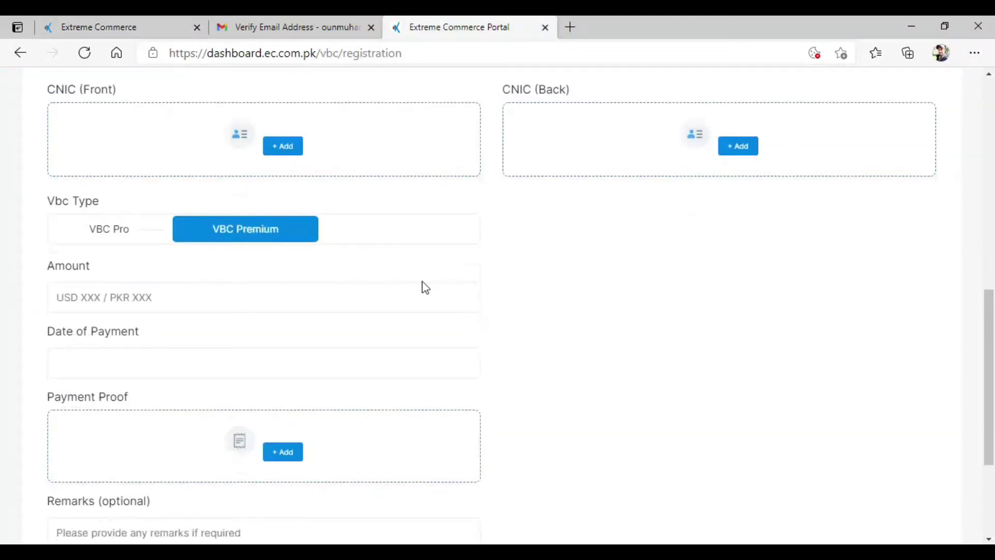
pyautogui.click(452, 299)
pyautogui.click(466, 302)
pyautogui.click(466, 295)
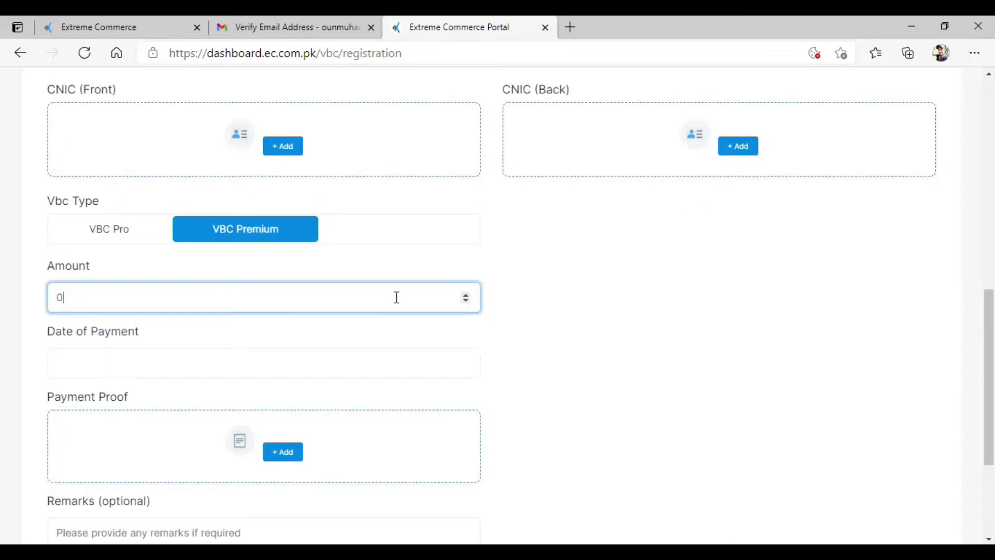
pyautogui.click(127, 297)
pyautogui.press('BackSpace')
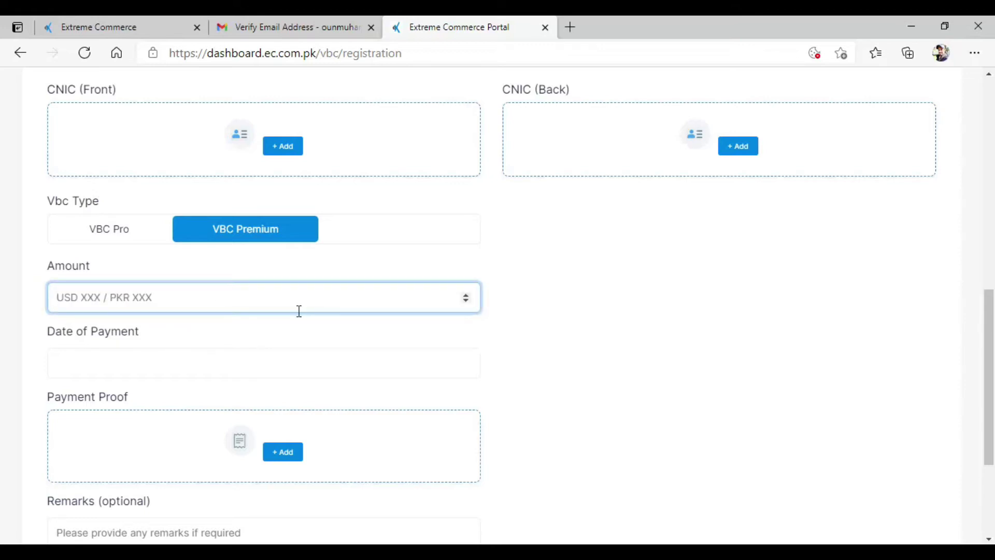
# Examine the payment date, payment proof and remarks fields, and the bank details for paying the fee
pyautogui.scroll(-1, 582, 320)
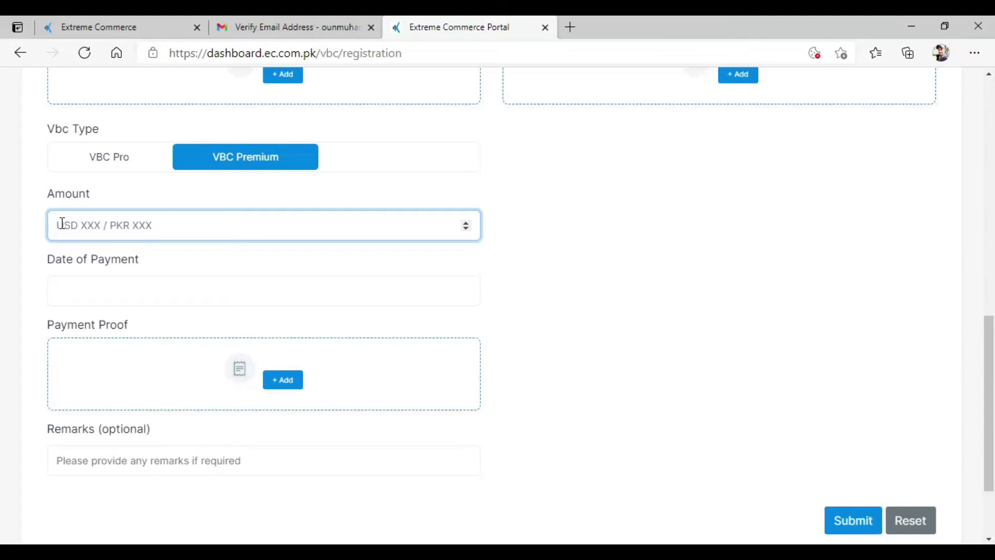
pyautogui.scroll(6, 482, 255)
pyautogui.scroll(5, 485, 255)
pyautogui.scroll(-4, 508, 259)
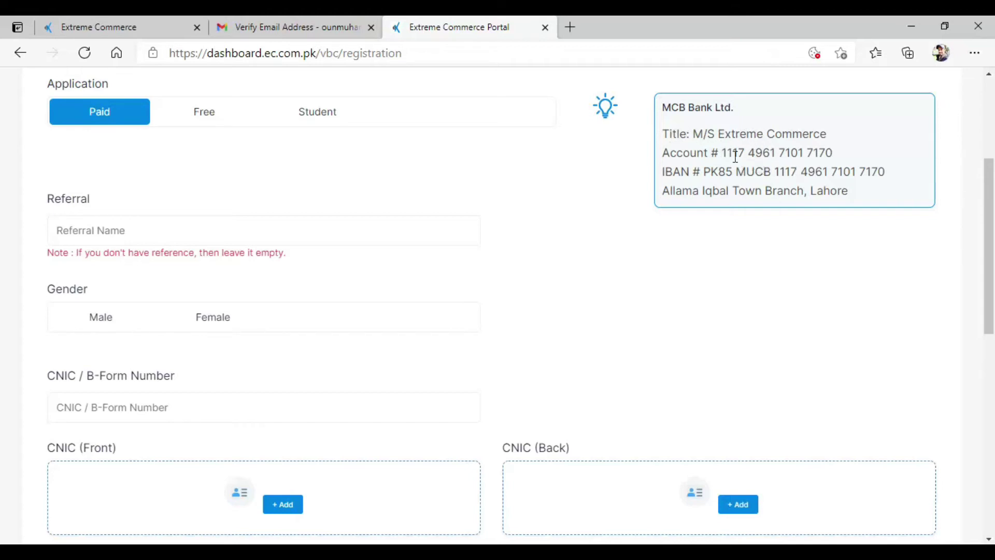
pyautogui.scroll(-8, 622, 200)
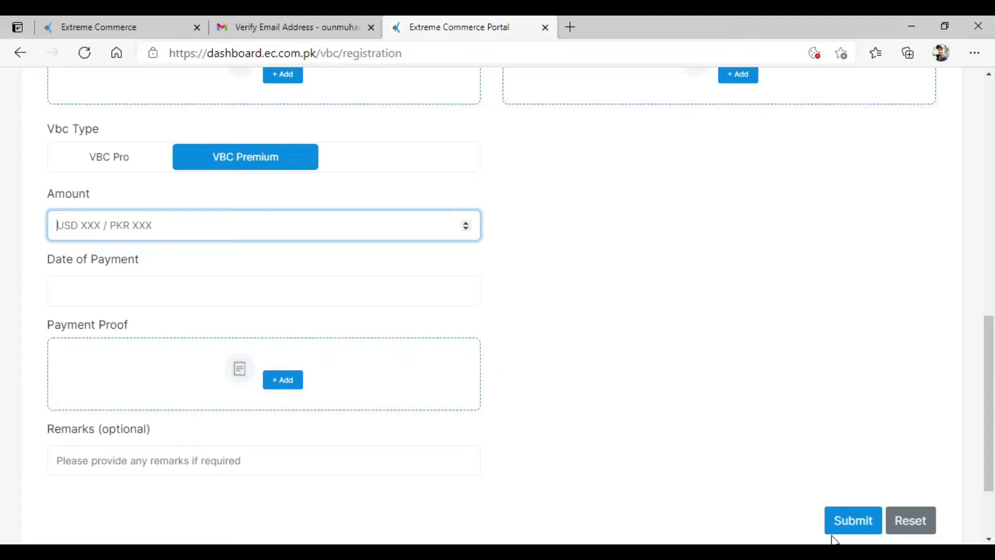
# Switch the VBC application type to Free
pyautogui.scroll(15, 432, 347)
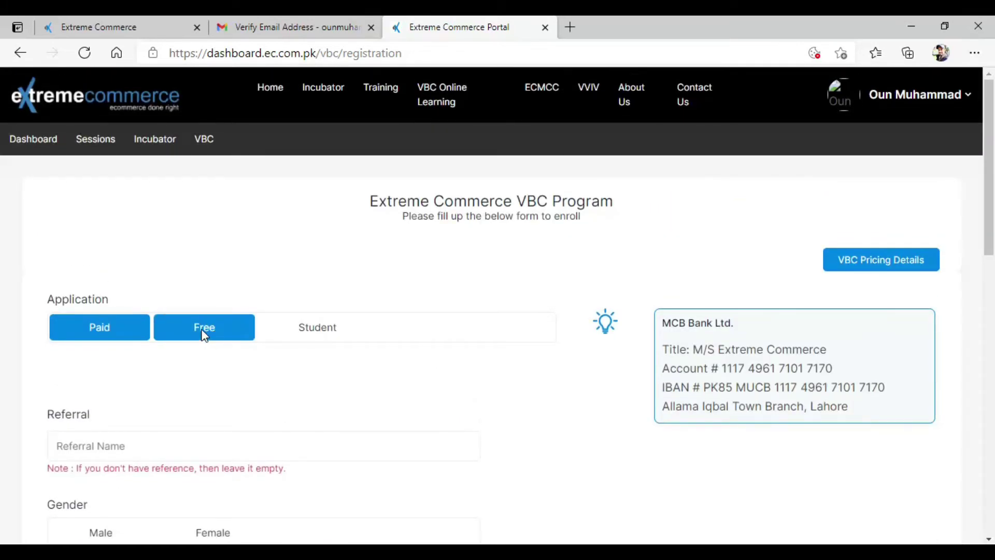
pyautogui.click(219, 328)
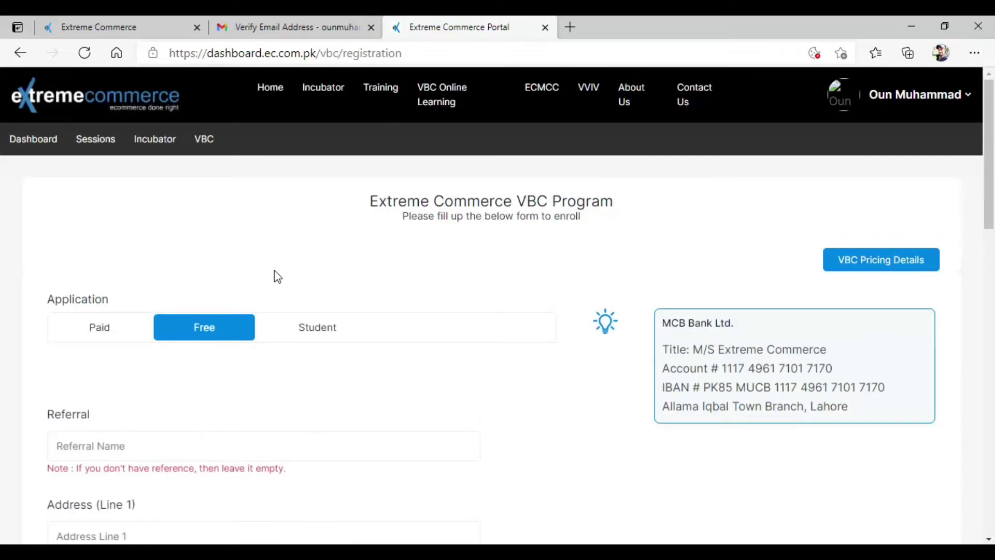
# Try the Business / Employed / Self-Employed and Un-Employed occupation options in the free application
pyautogui.scroll(-4, 275, 272)
pyautogui.scroll(-1, 451, 272)
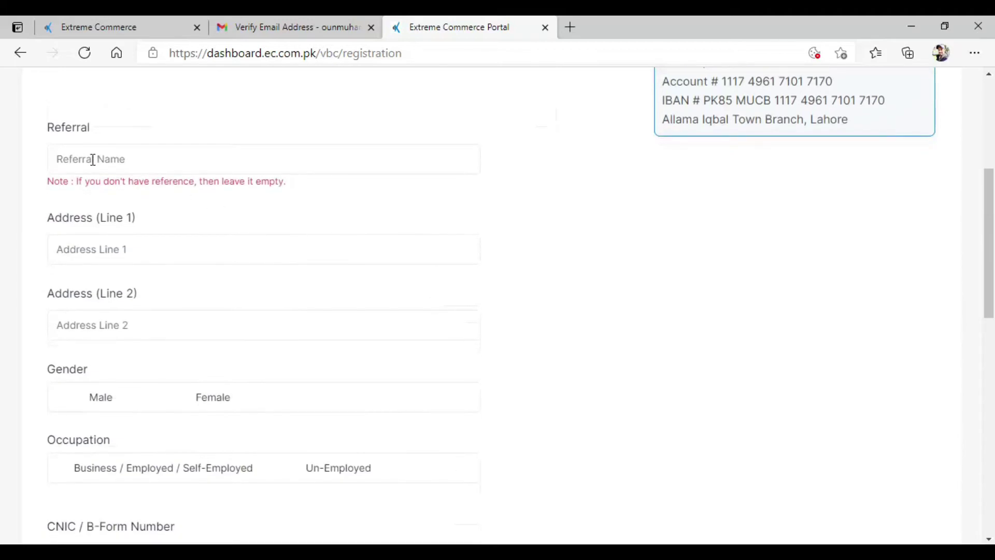
pyautogui.scroll(-2, 107, 140)
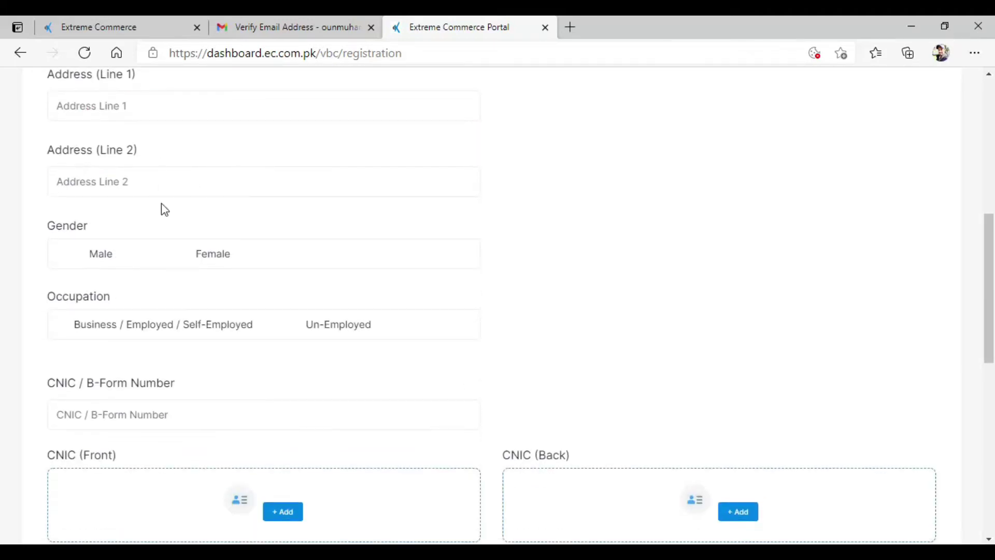
pyautogui.scroll(-1, 161, 205)
pyautogui.scroll(-1, 405, 206)
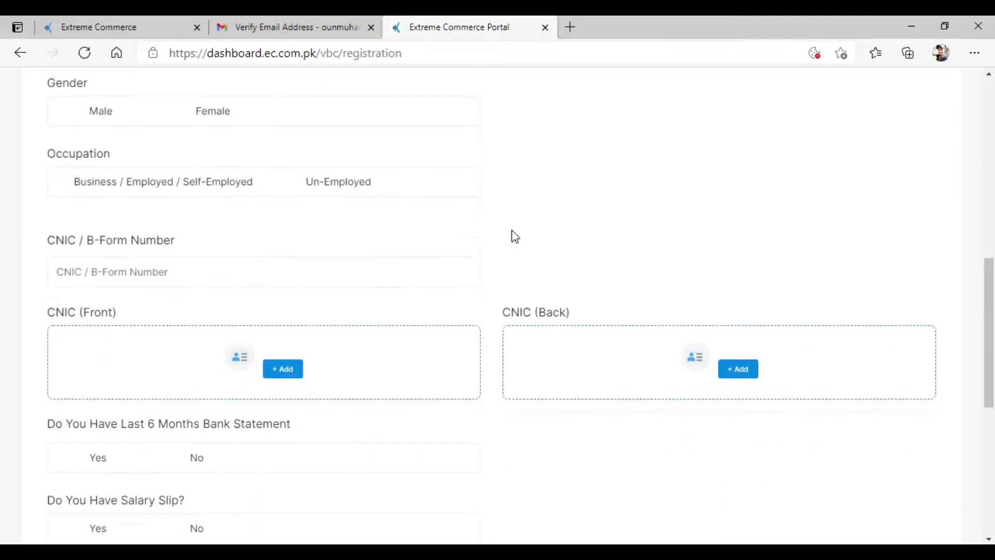
pyautogui.click(95, 194)
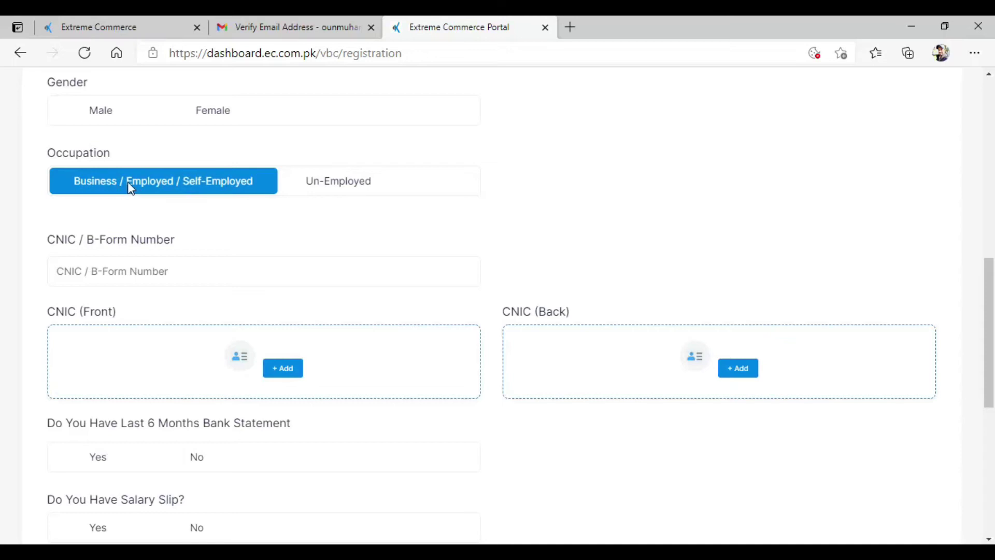
pyautogui.click(327, 185)
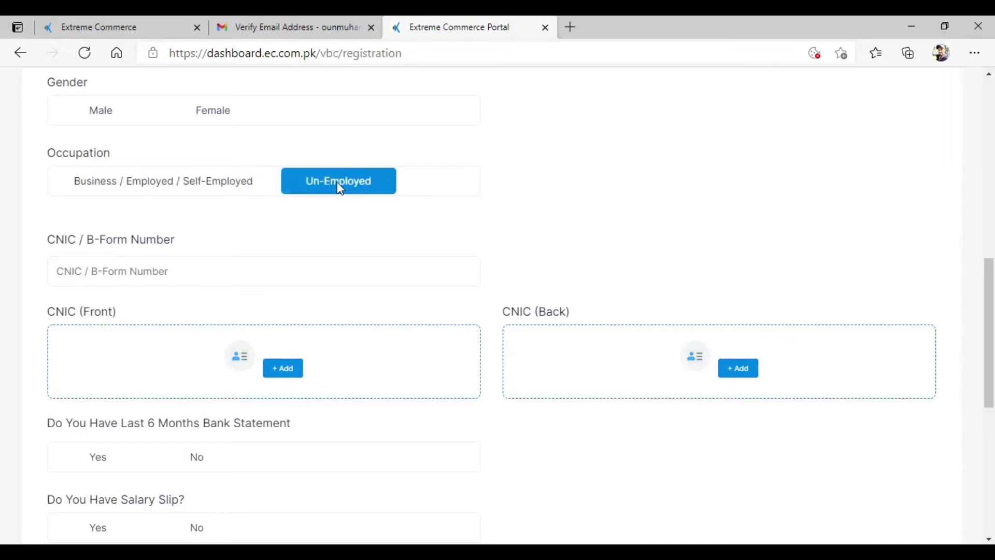
pyautogui.scroll(-1, 168, 266)
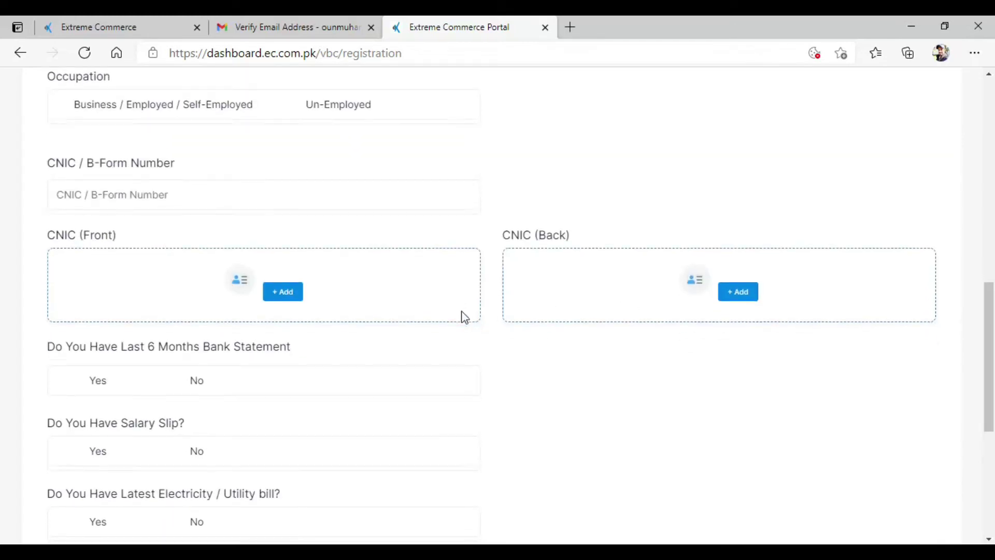
# Try the Yes and No answers for the last 6 months bank statement question, leaving No selected
pyautogui.scroll(-2, 465, 317)
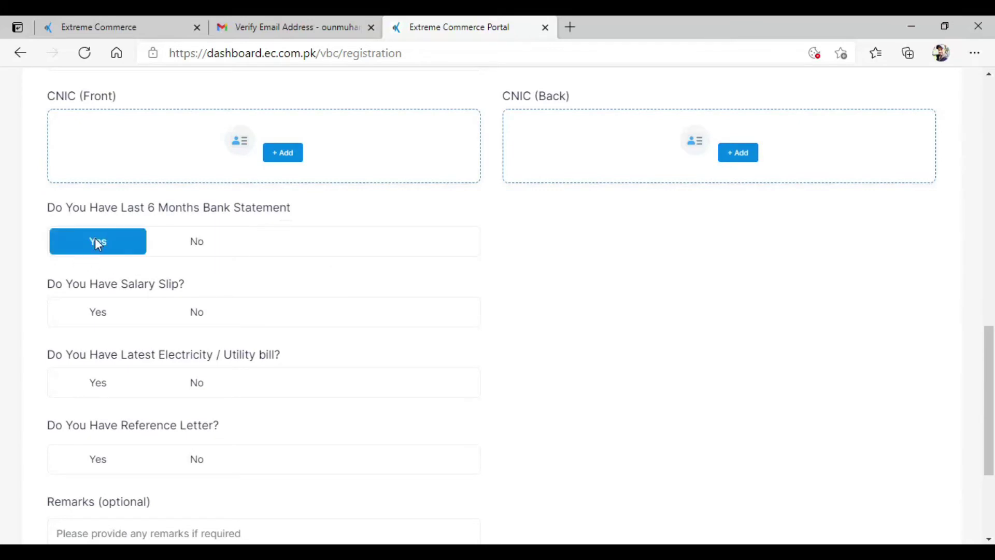
pyautogui.click(201, 240)
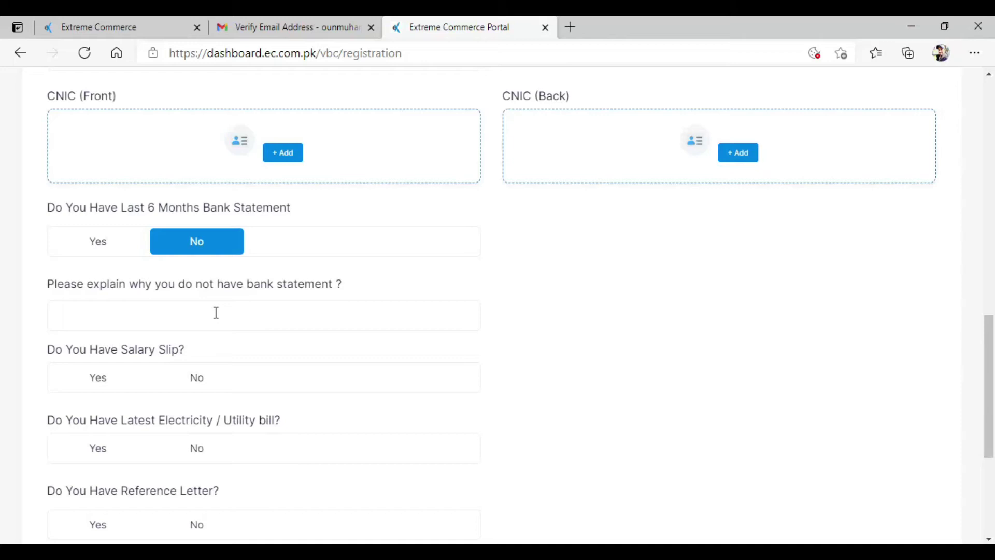
pyautogui.scroll(-1, 216, 313)
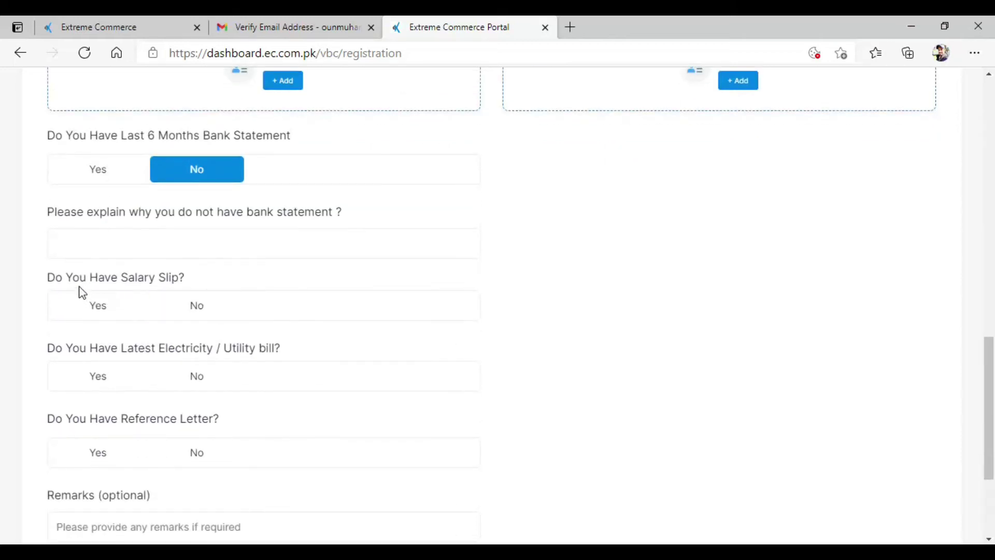
# Try both answers for the salary slip and utility bill questions, leaving Yes for the salary slip and No for the bill
pyautogui.scroll(-2, 322, 271)
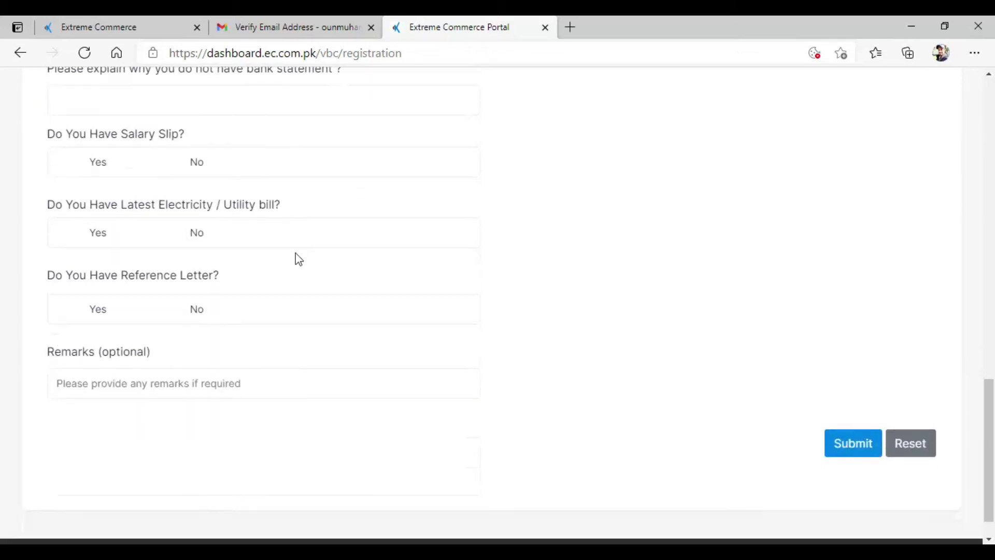
pyautogui.click(97, 164)
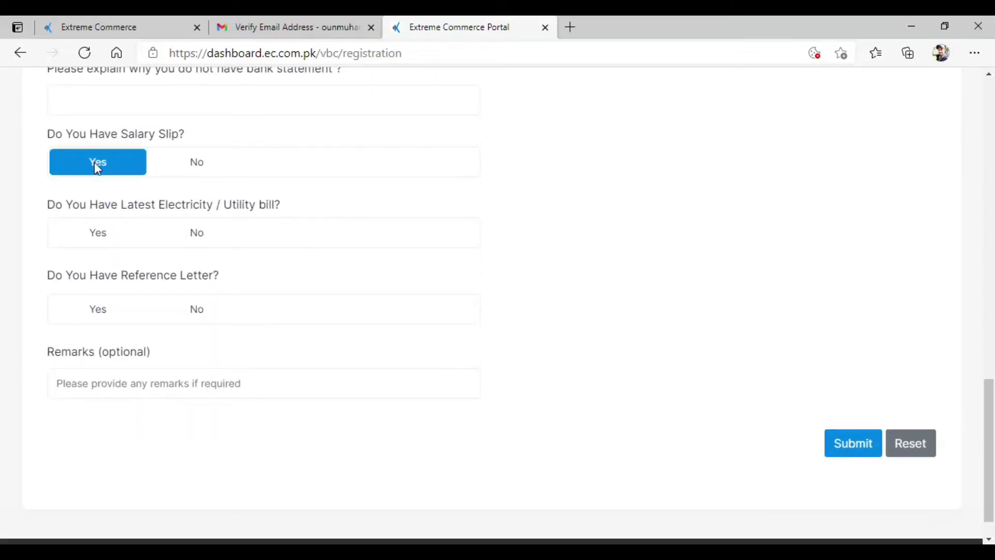
pyautogui.click(202, 167)
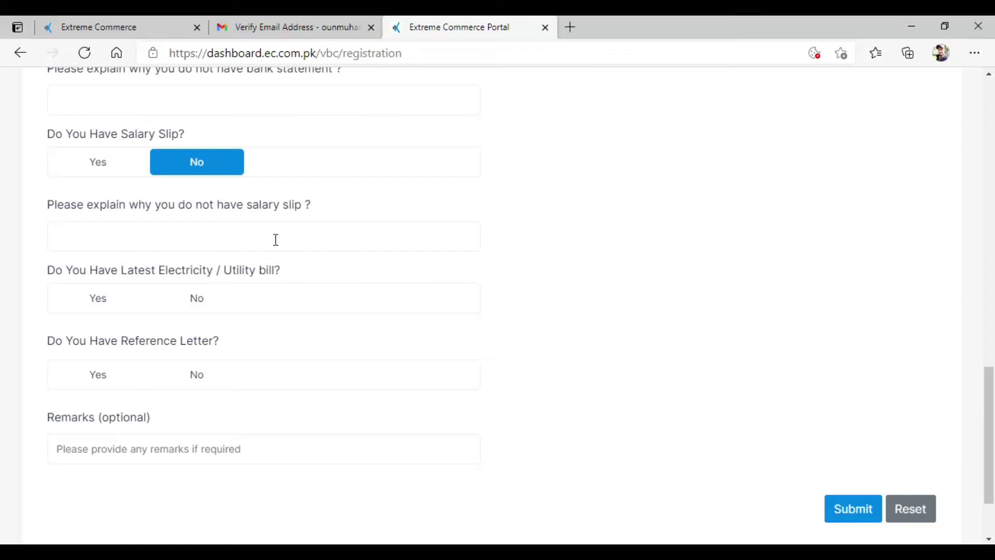
pyautogui.click(107, 162)
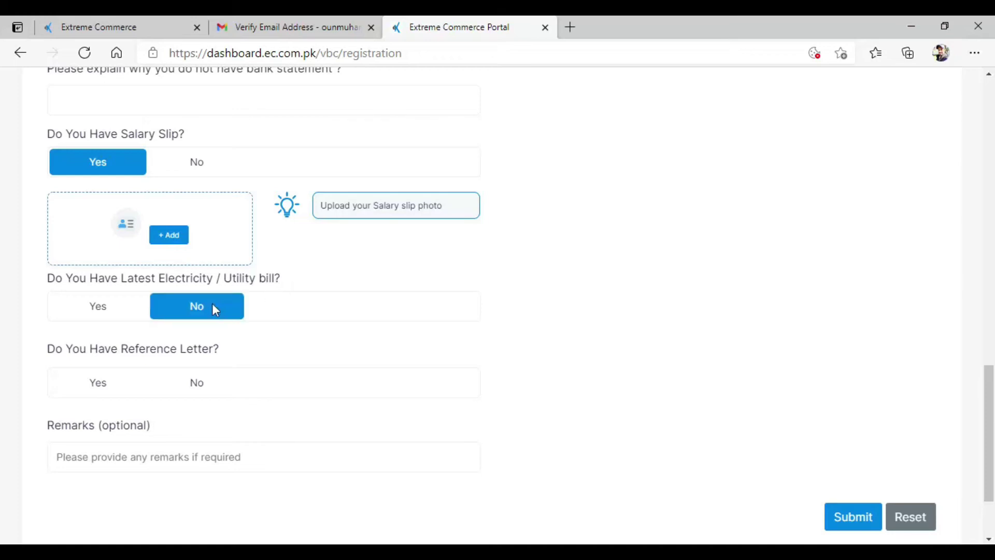
pyautogui.click(111, 307)
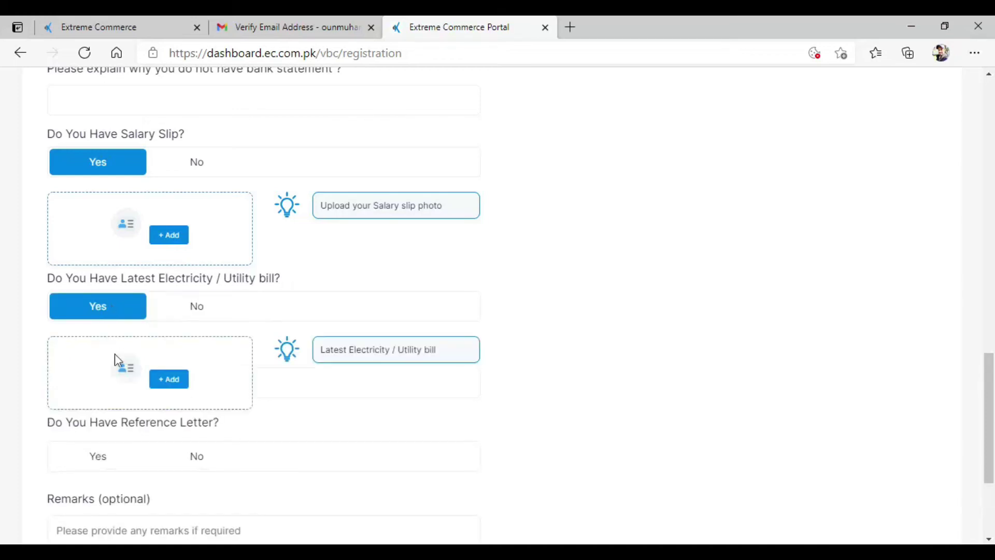
pyautogui.click(202, 308)
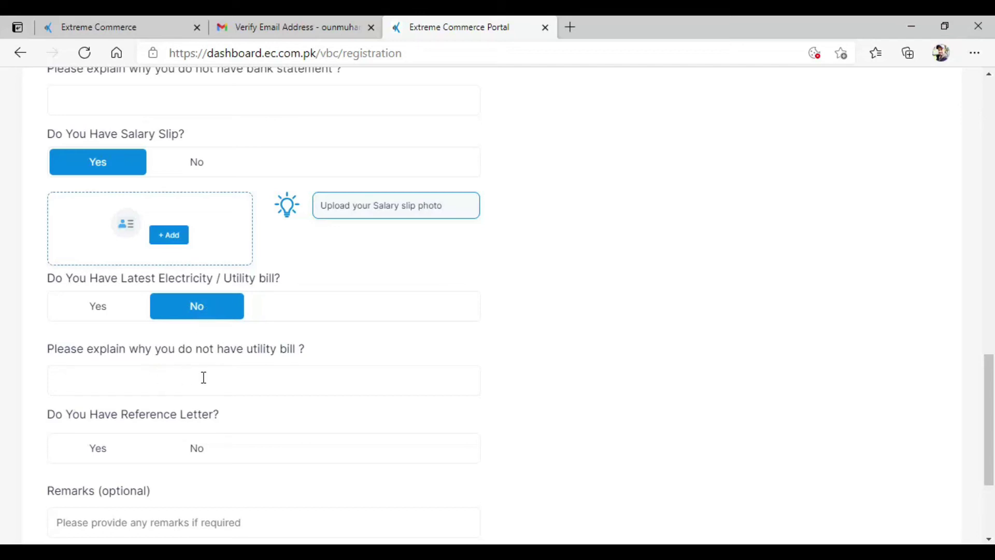
# Try both answers for the reference letter question, leaving Yes selected so the letter can be uploaded
pyautogui.scroll(-3, 320, 317)
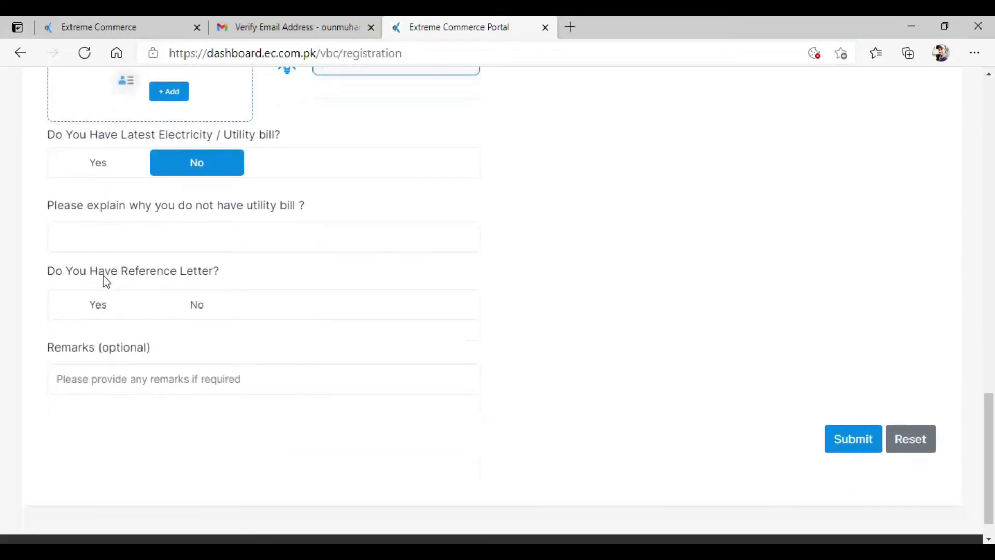
pyautogui.click(124, 306)
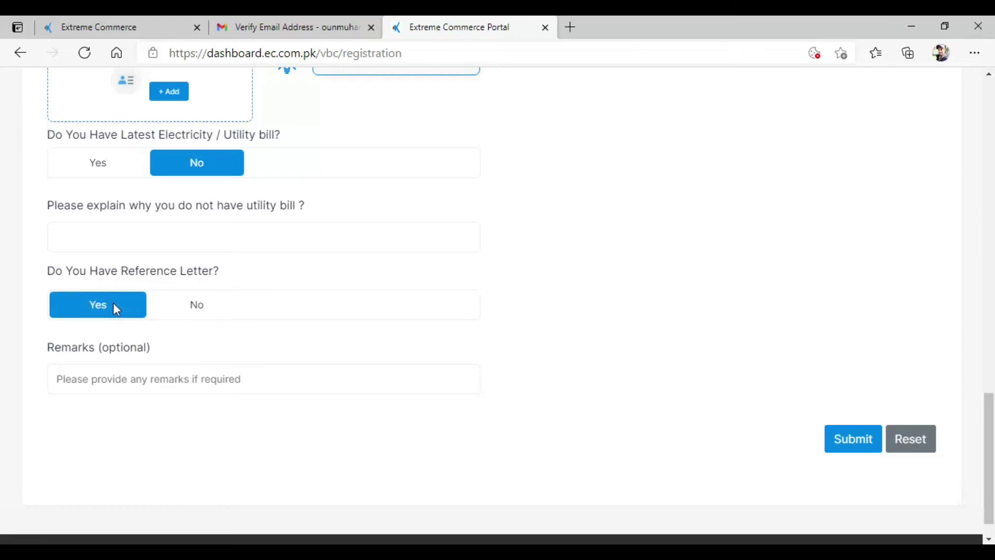
pyautogui.click(113, 303)
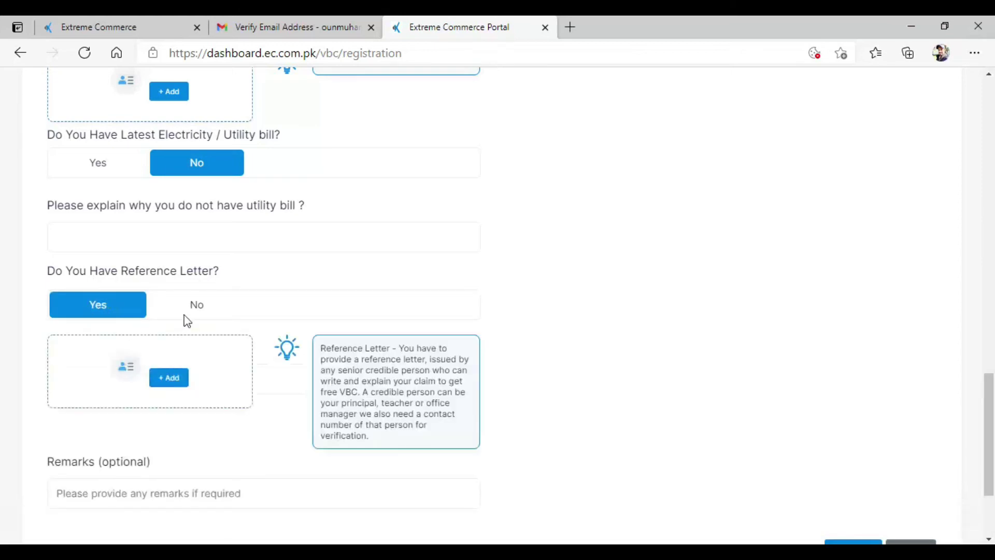
pyautogui.click(197, 311)
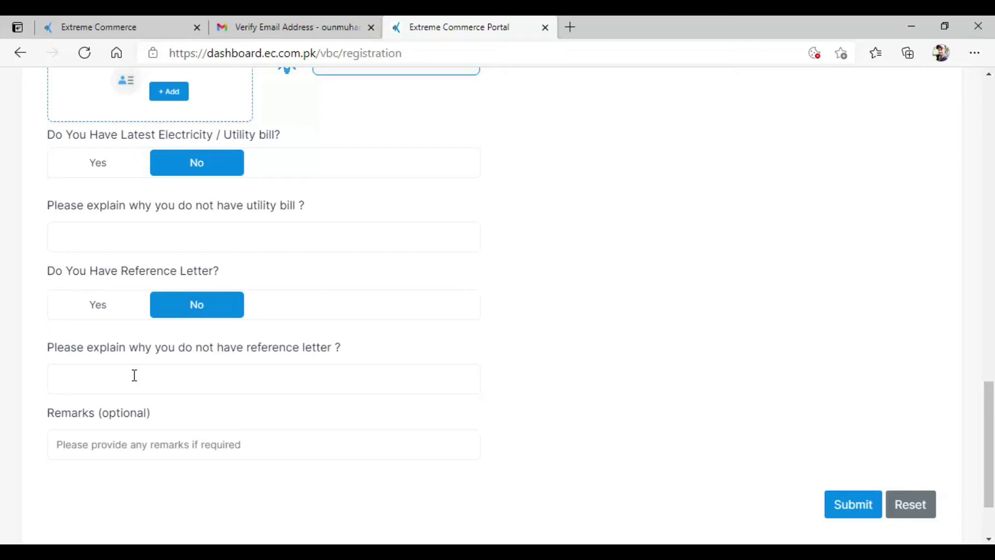
pyautogui.click(104, 313)
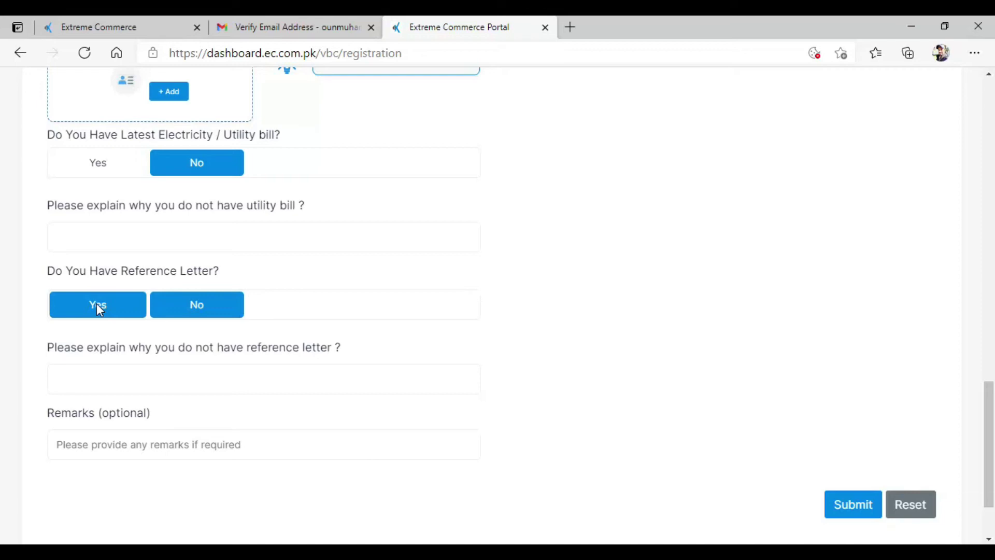
pyautogui.click(98, 306)
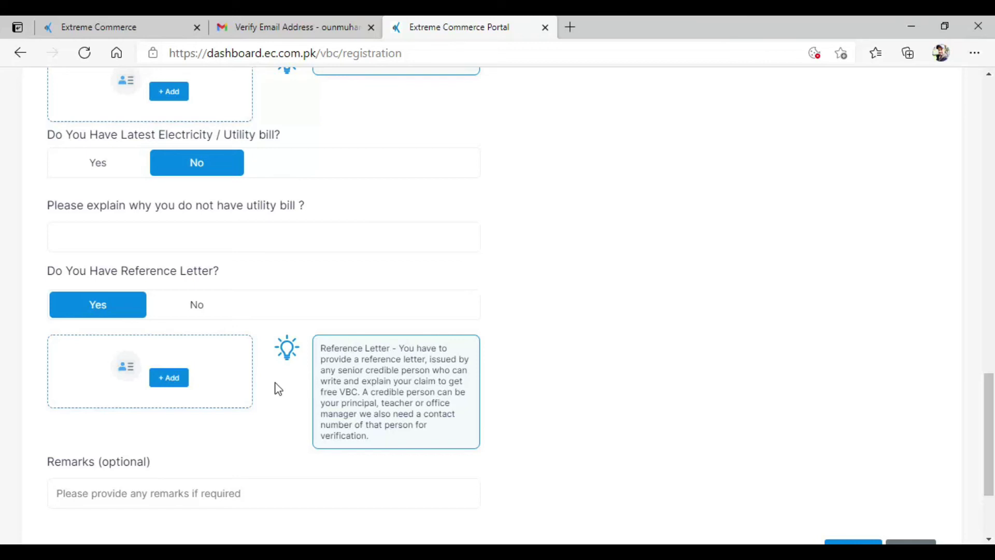
# Switch the VBC application type from Free to Student
pyautogui.scroll(-2, 278, 389)
pyautogui.click(850, 483)
pyautogui.scroll(7, 617, 414)
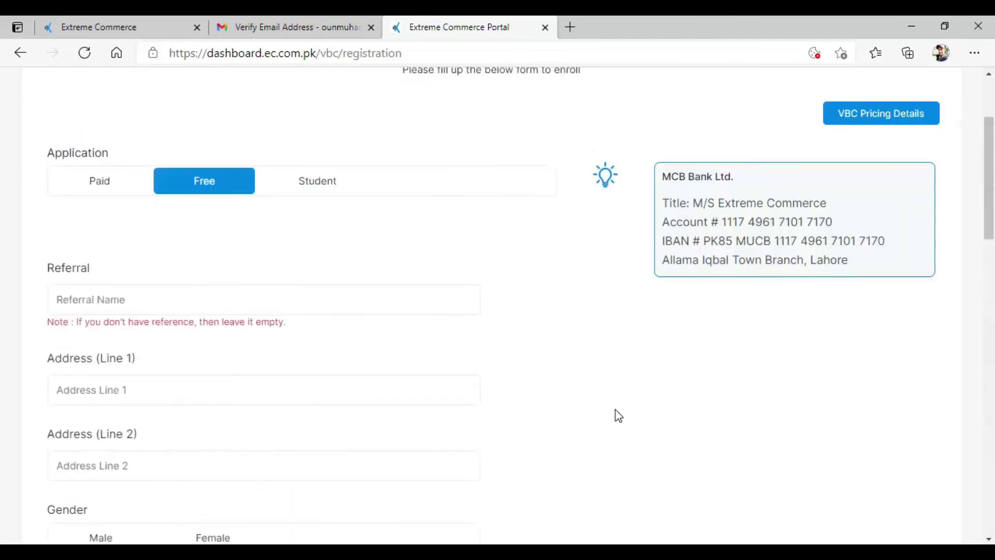
pyautogui.click(317, 267)
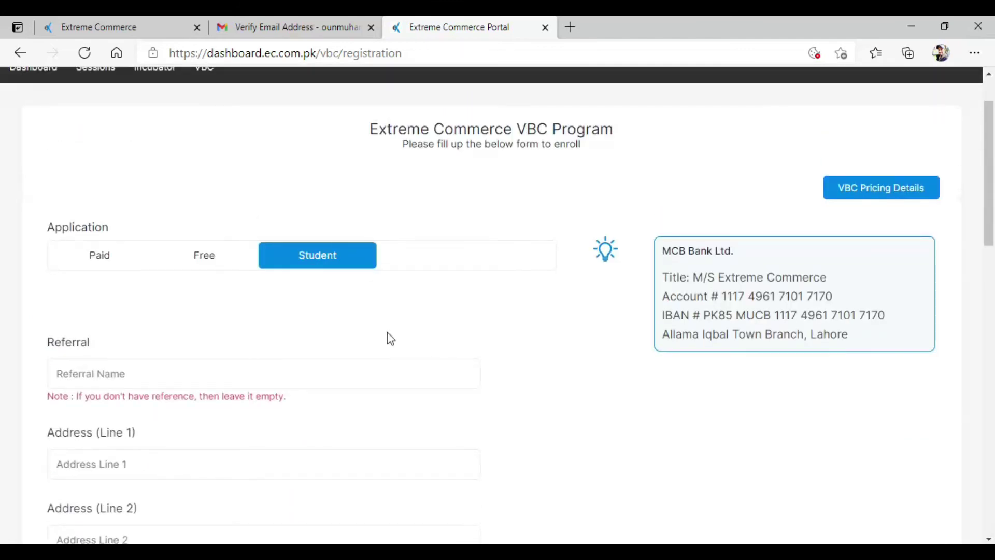
# Examine the student application's school, registration number, admission and graduation date, CNIC, school card upload and remarks fields
pyautogui.scroll(-3, 388, 332)
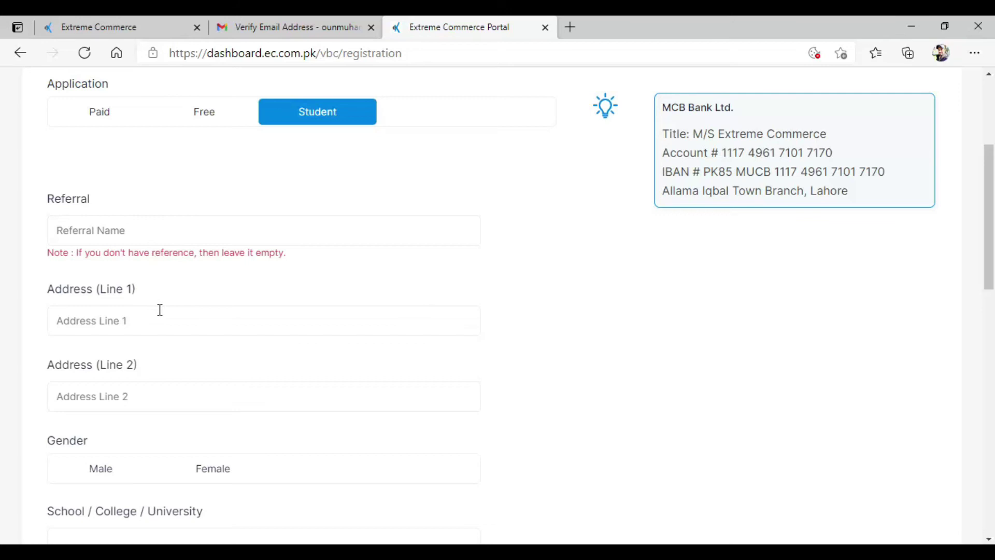
pyautogui.scroll(-3, 130, 229)
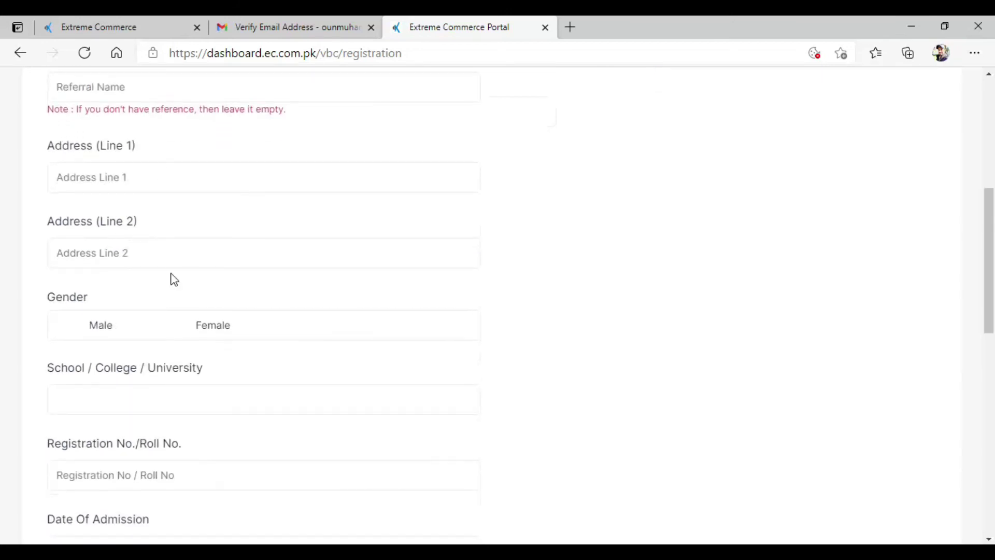
pyautogui.scroll(-1, 172, 280)
pyautogui.click(130, 327)
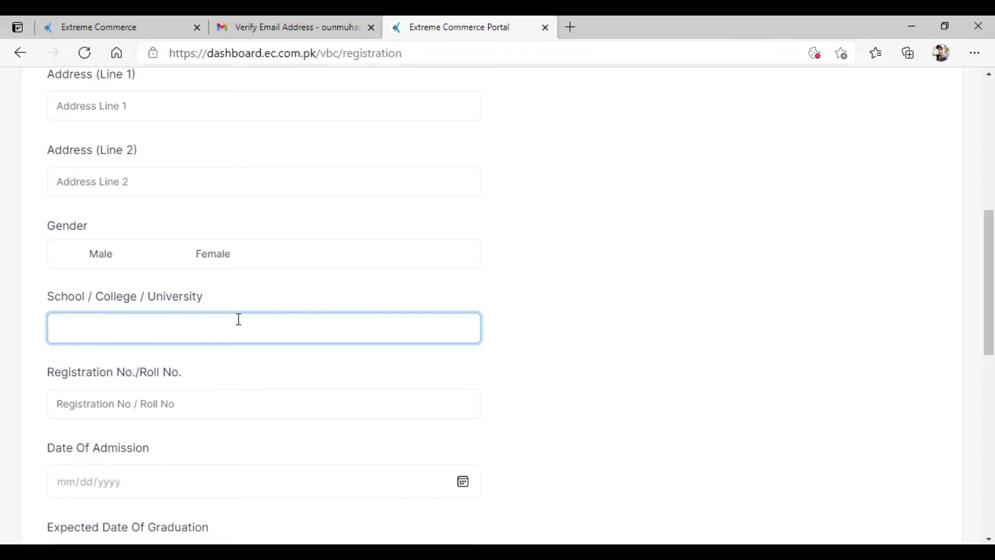
pyautogui.scroll(-1, 237, 320)
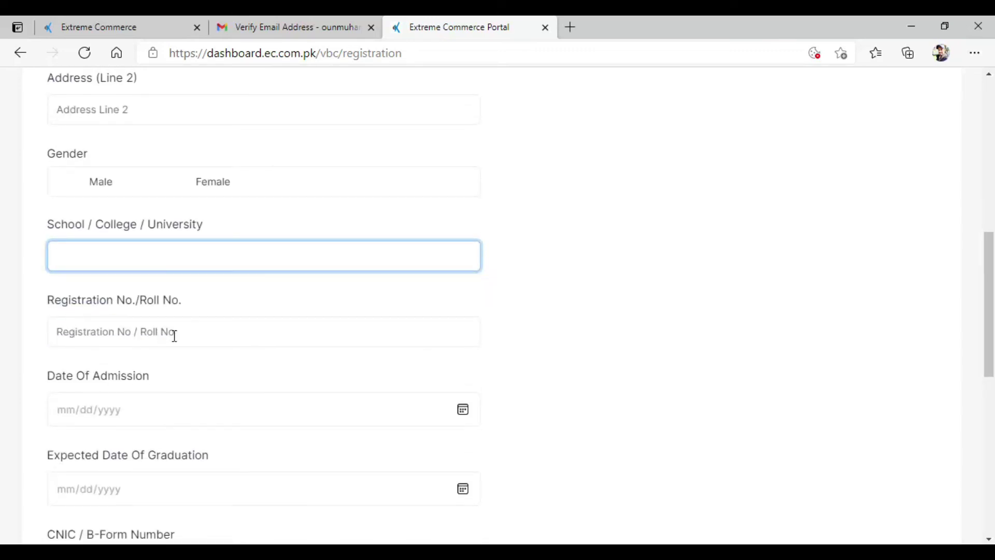
pyautogui.scroll(-1, 176, 334)
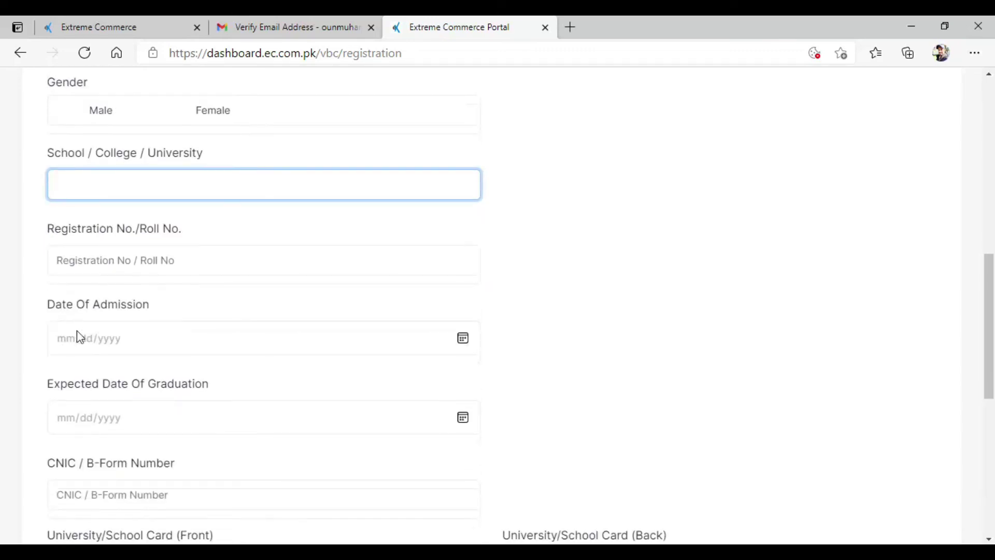
pyautogui.scroll(-1, 155, 334)
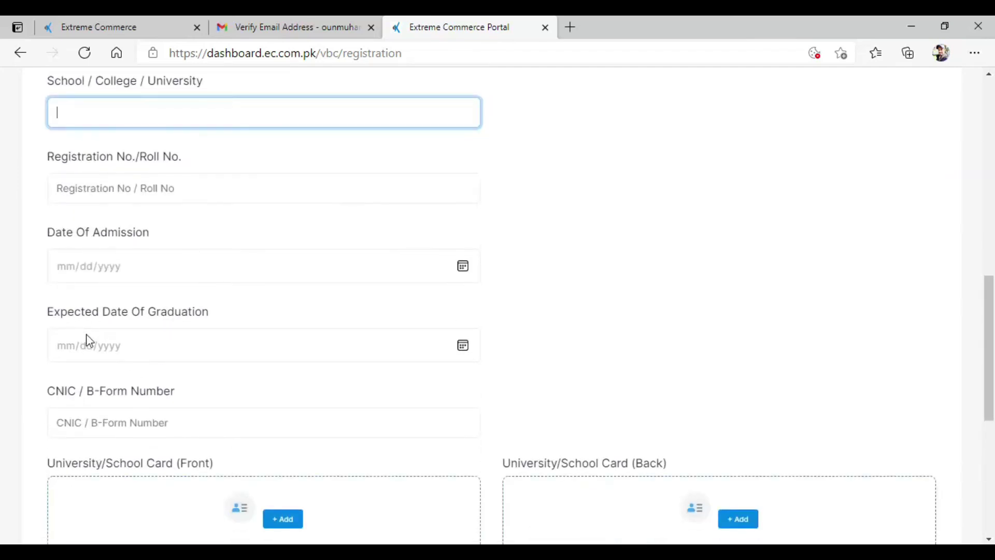
pyautogui.scroll(-1, 172, 346)
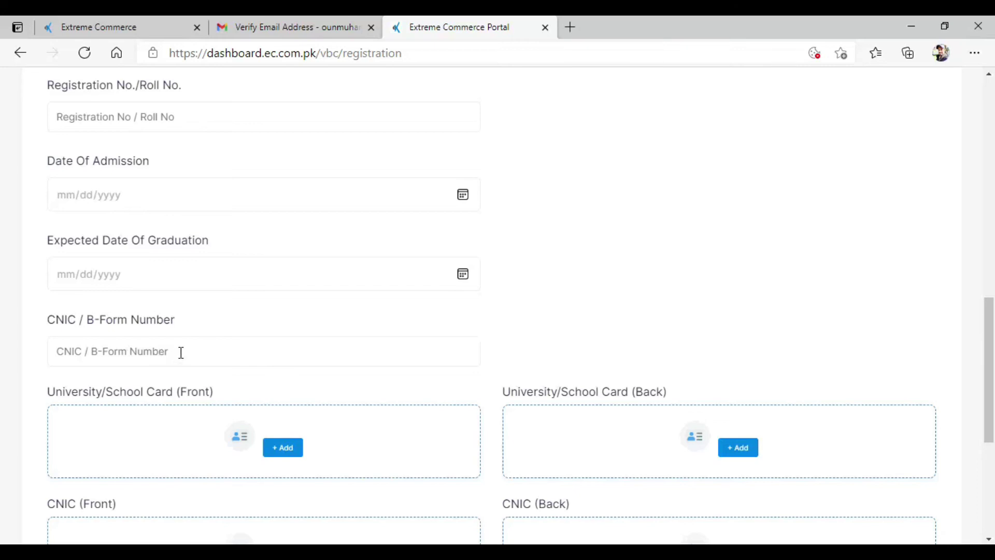
pyautogui.scroll(-3, 180, 351)
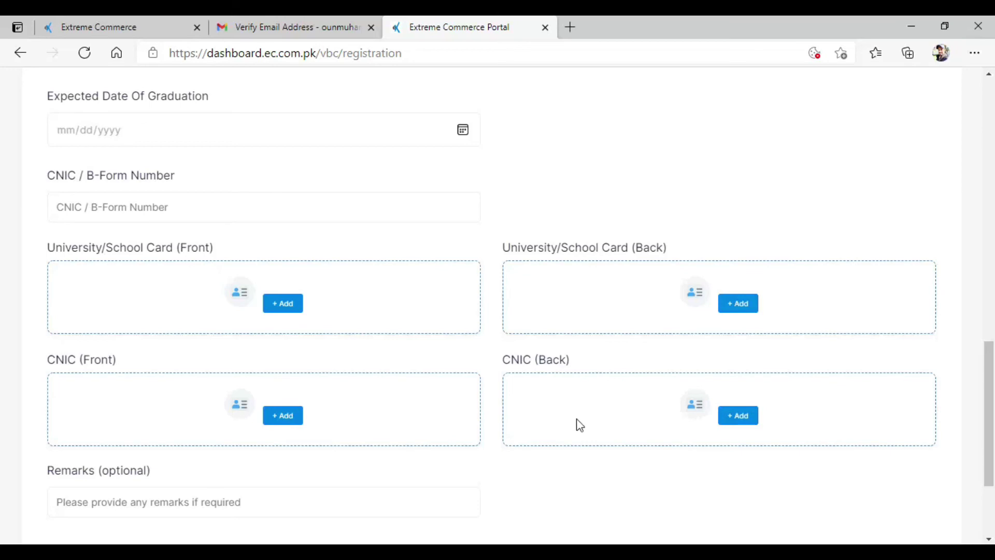
pyautogui.scroll(-3, 503, 415)
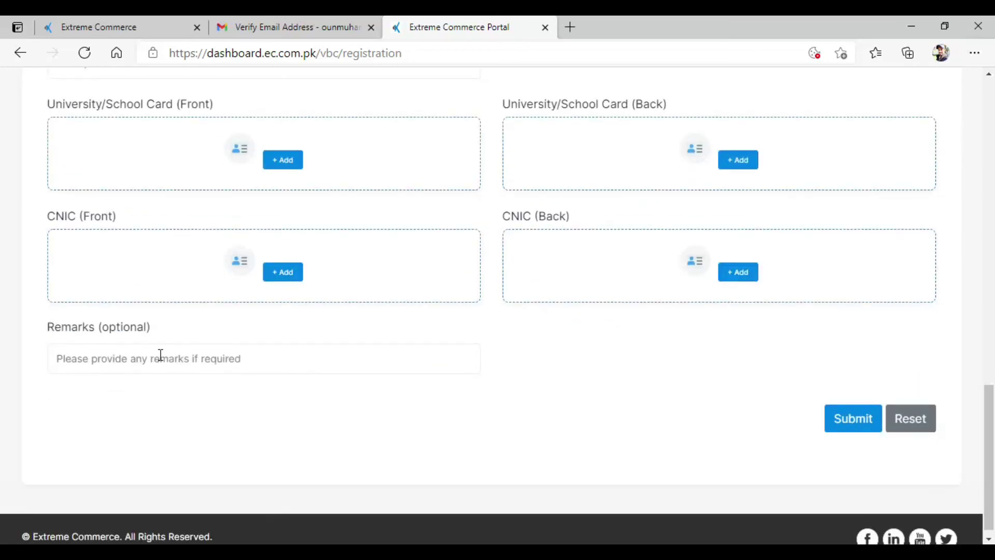
pyautogui.scroll(3, 306, 351)
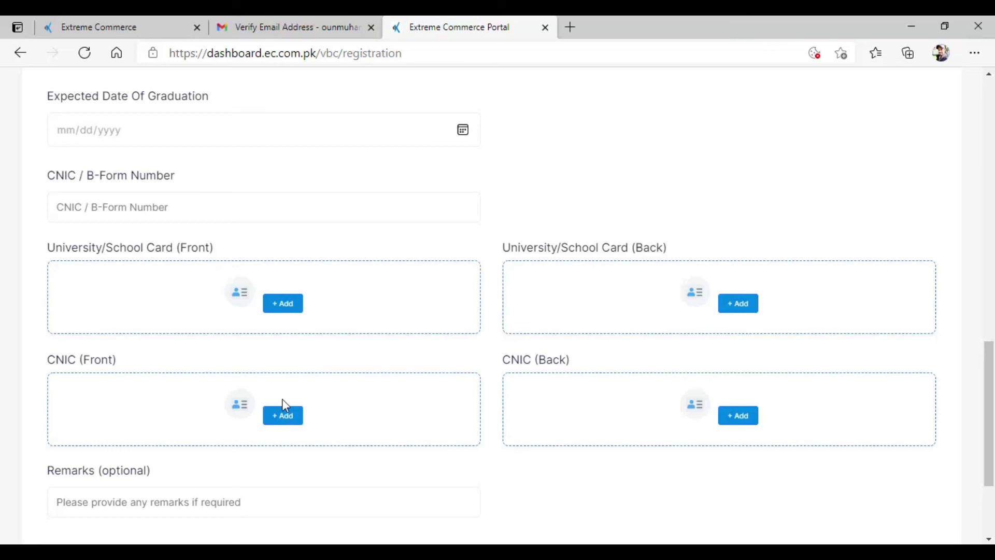
pyautogui.scroll(-3, 284, 193)
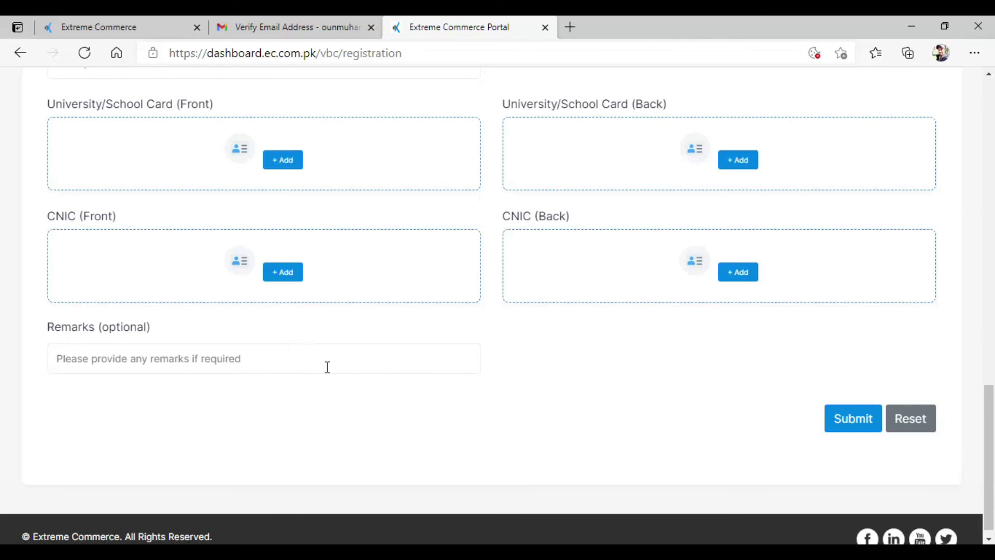
pyautogui.scroll(15, 590, 340)
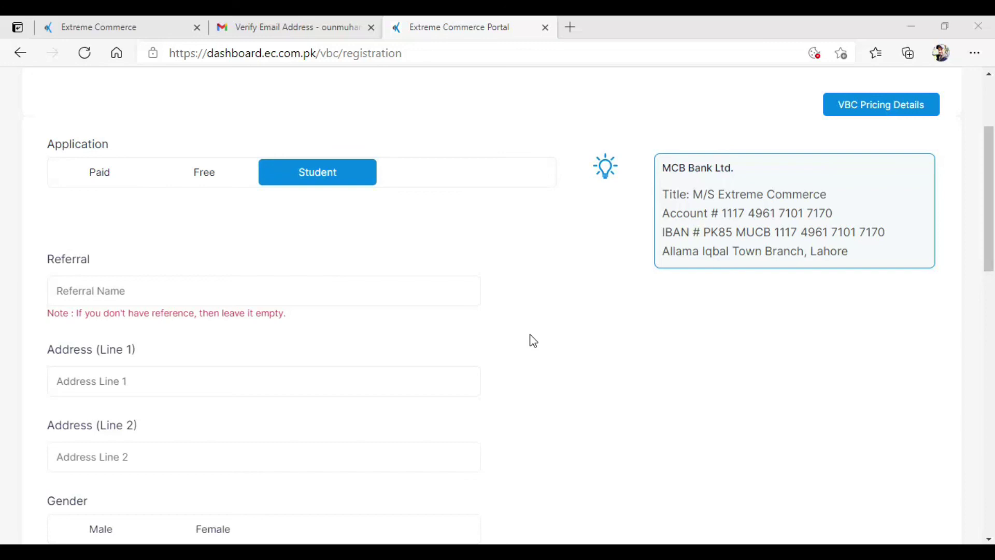
pyautogui.scroll(-10, 533, 340)
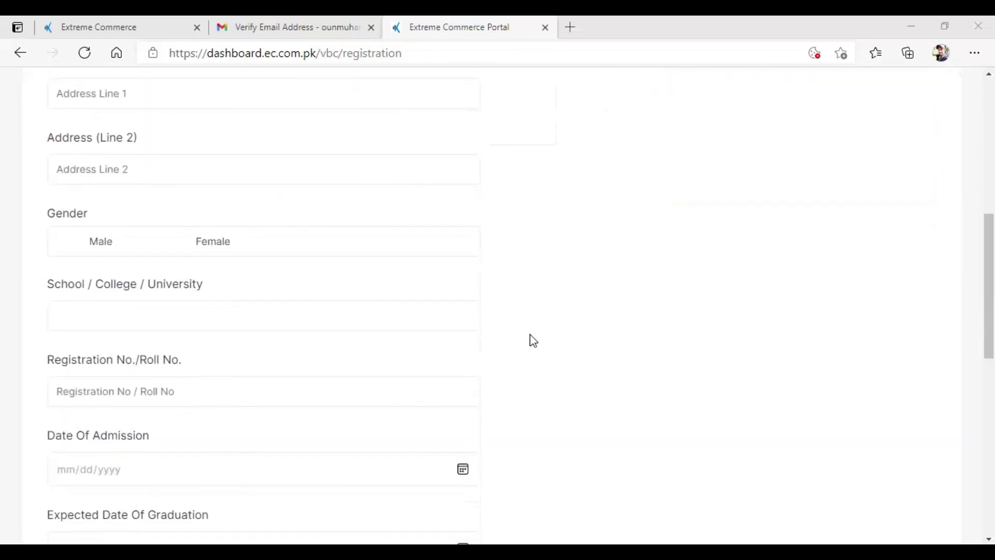
pyautogui.scroll(-4, 534, 341)
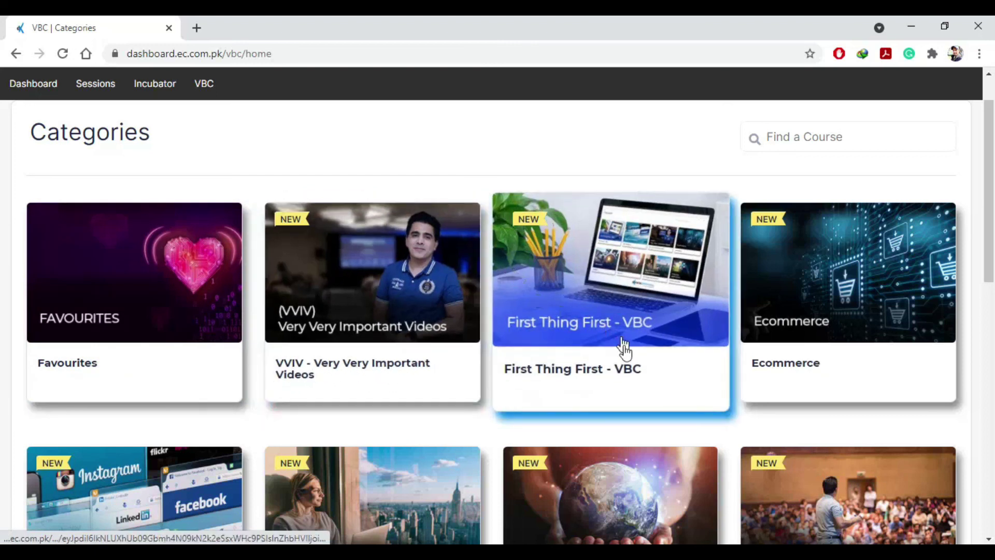
# Open the Ecommerce category from the VBC categories and look through its courses
pyautogui.scroll(-1, 441, 402)
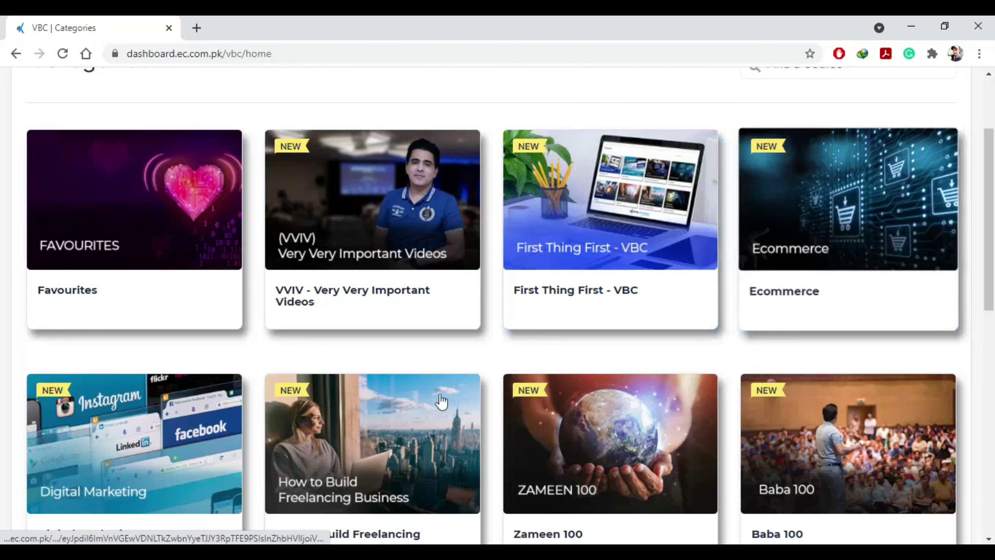
pyautogui.scroll(-2, 473, 318)
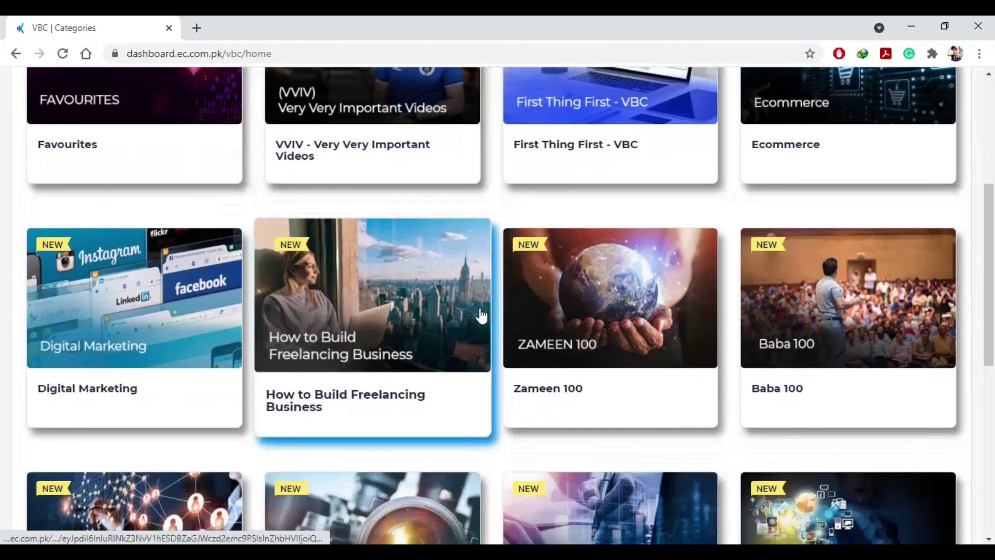
pyautogui.scroll(2, 636, 313)
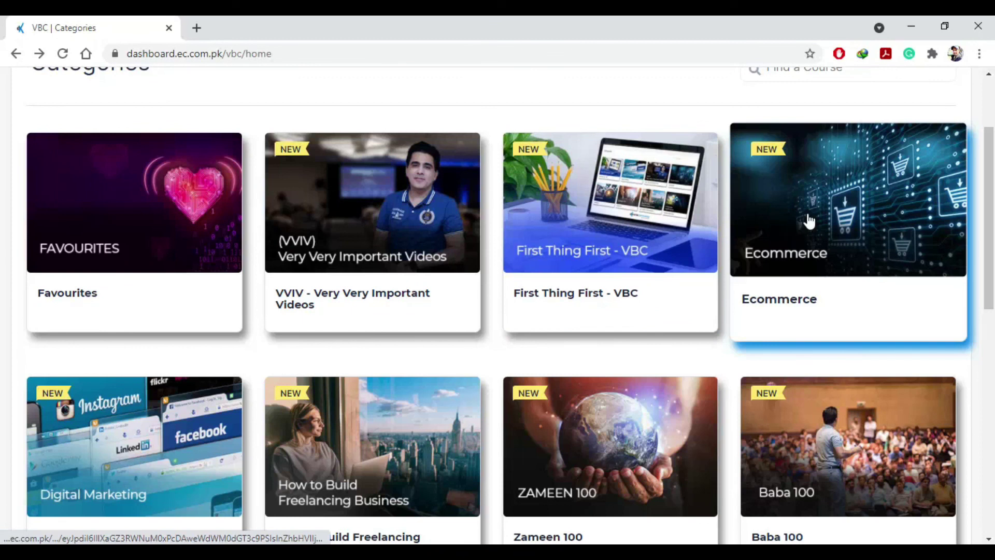
pyautogui.click(809, 221)
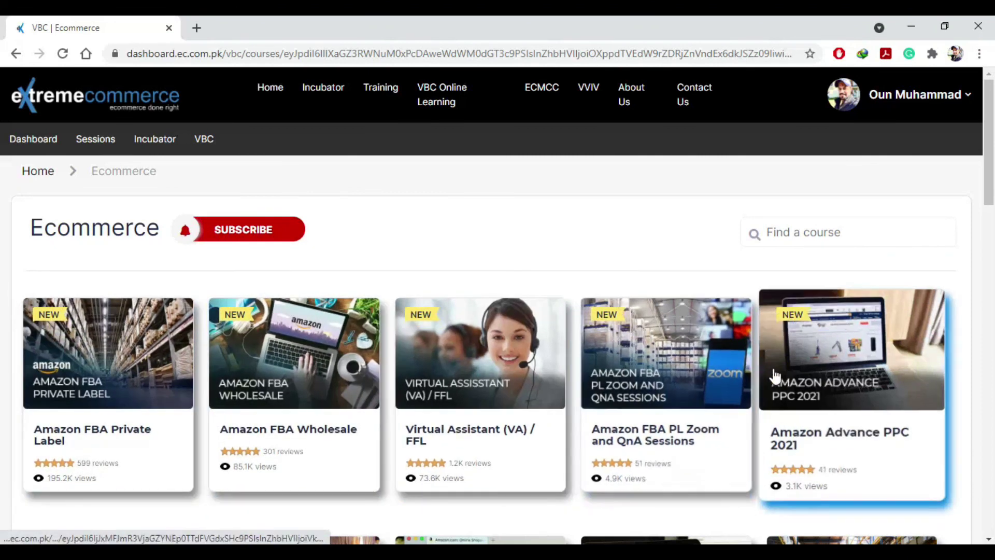
pyautogui.scroll(-1, 775, 377)
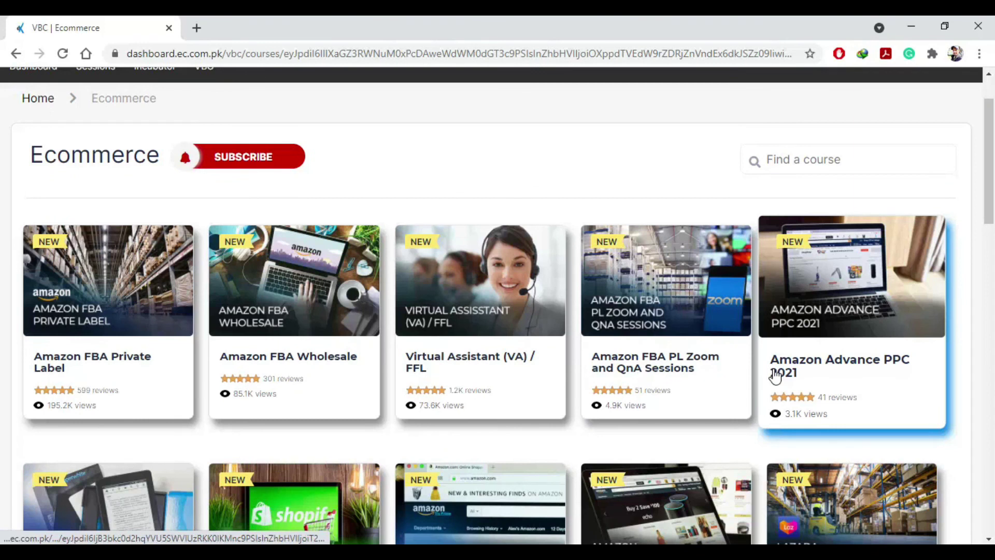
pyautogui.scroll(-1, 775, 376)
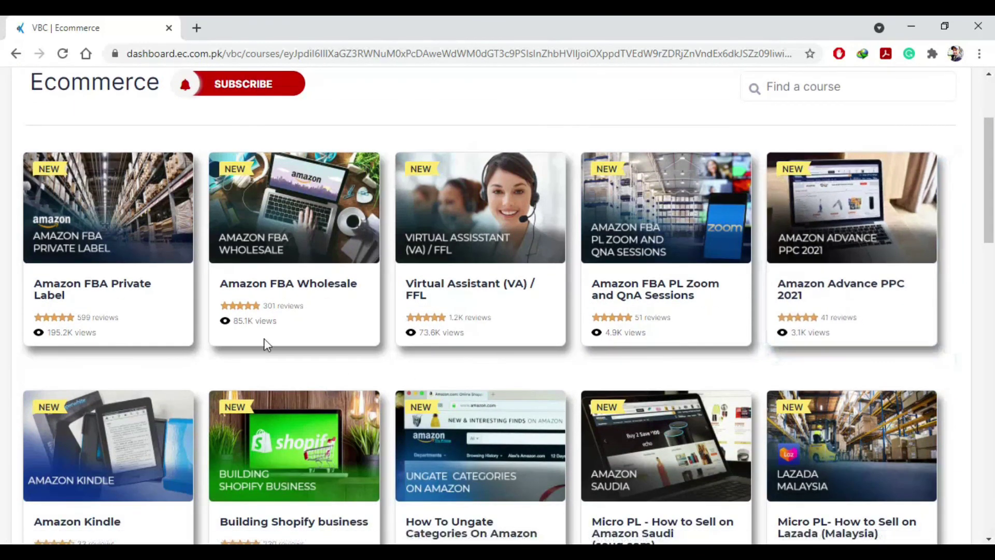